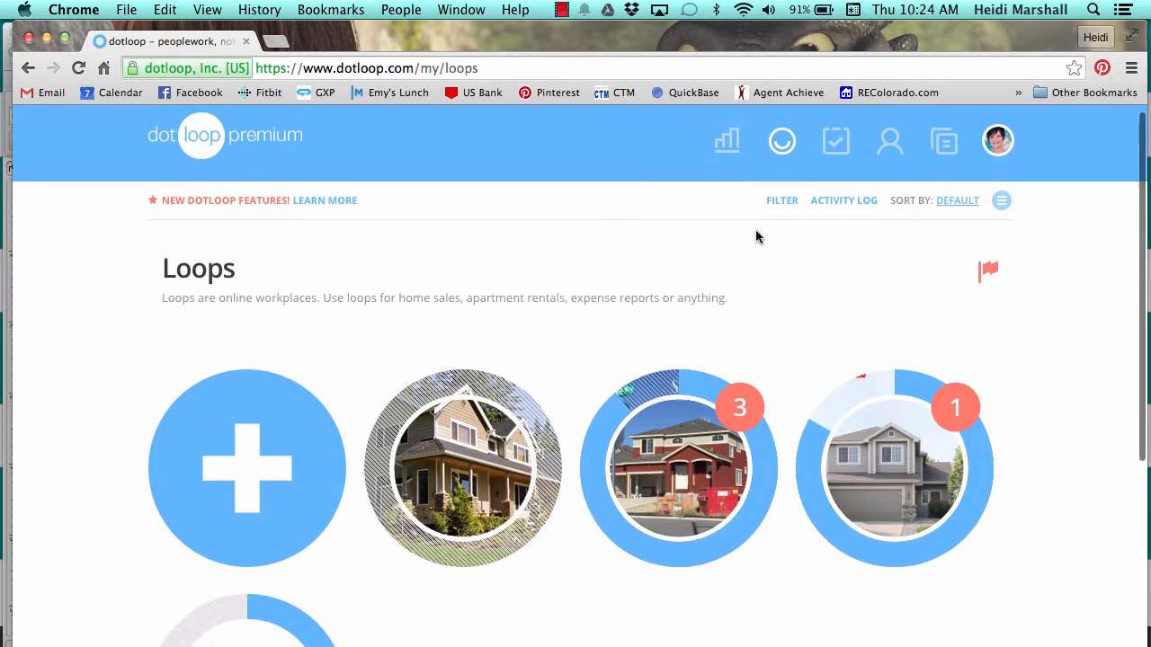
Refresh the list of loops.
scroll(756, 236, down, 3)
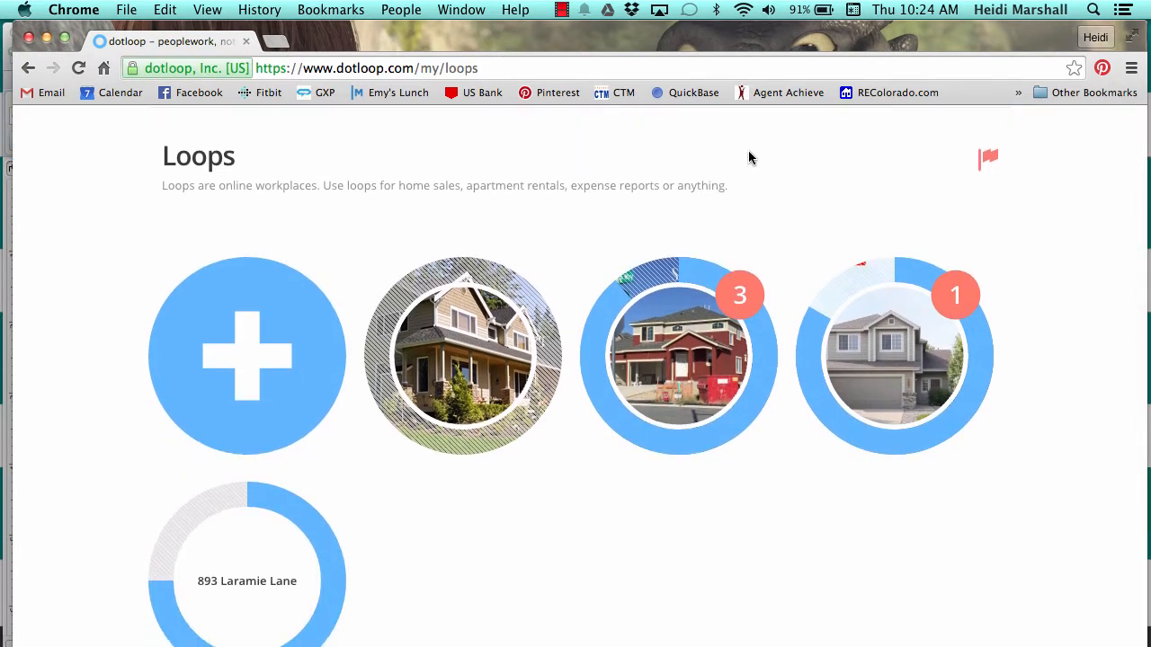
scroll(748, 153, up, 3)
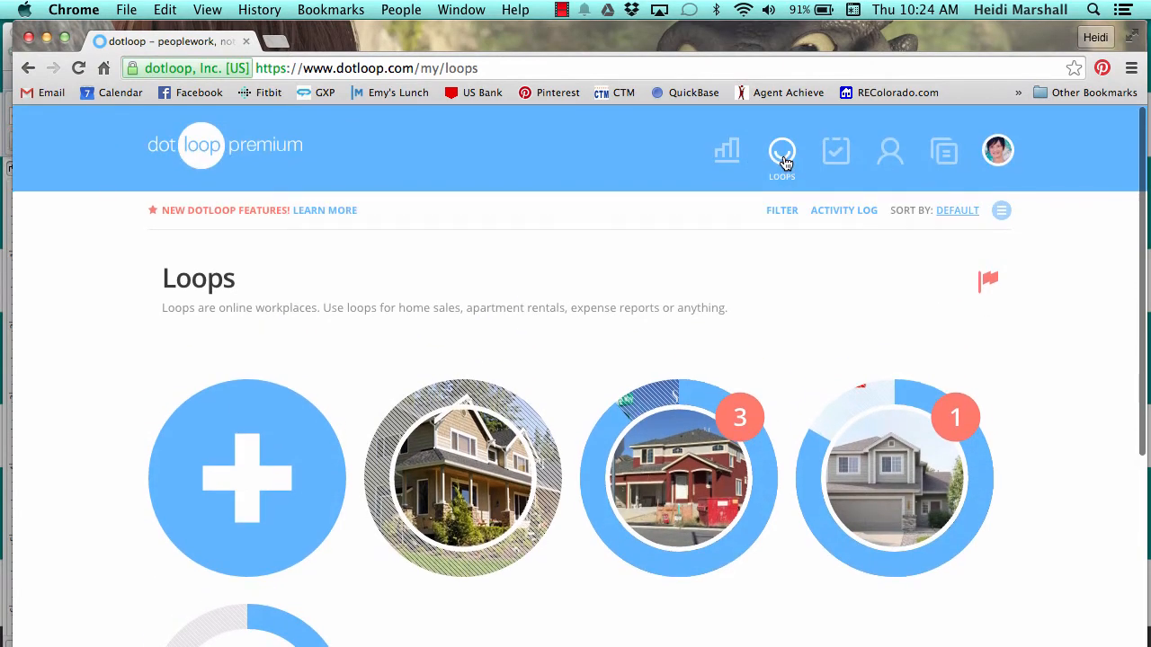
click(783, 160)
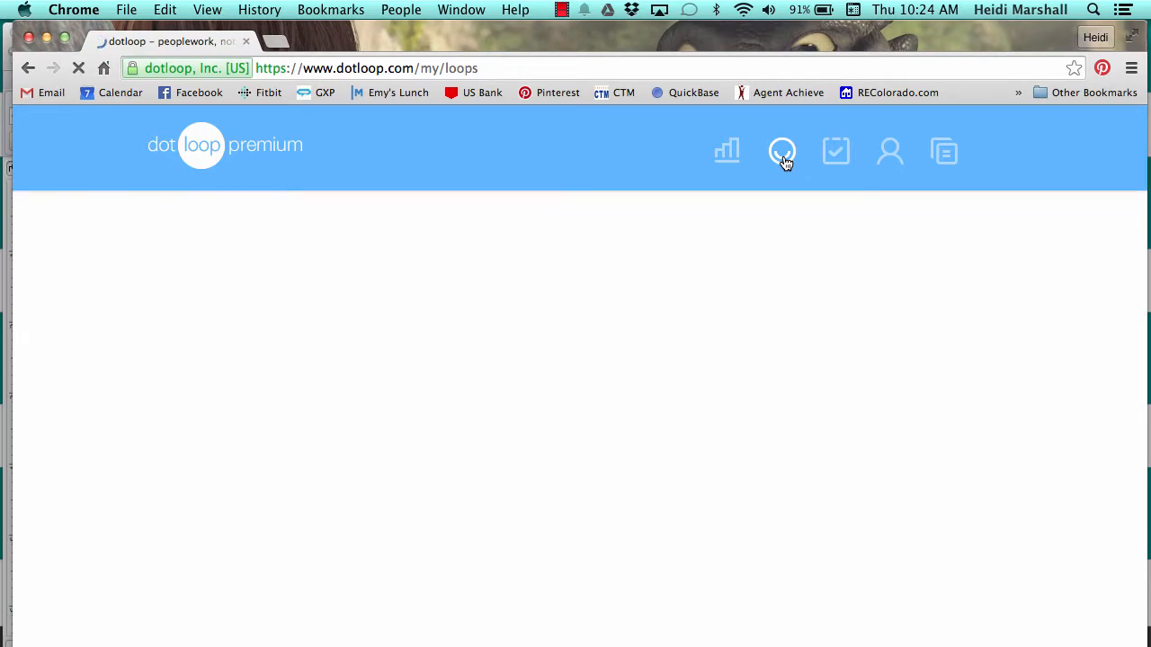
scroll(676, 289, down, 4)
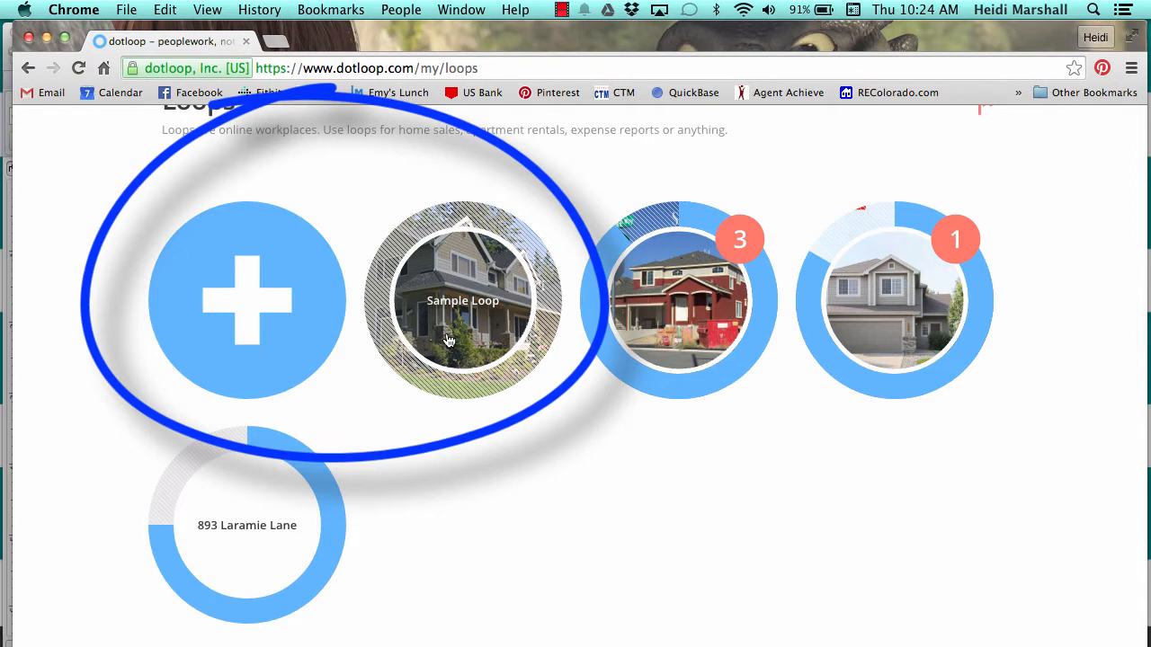
Create a new loop named '1234 Main Street Erie, CO 80516'.
click(281, 324)
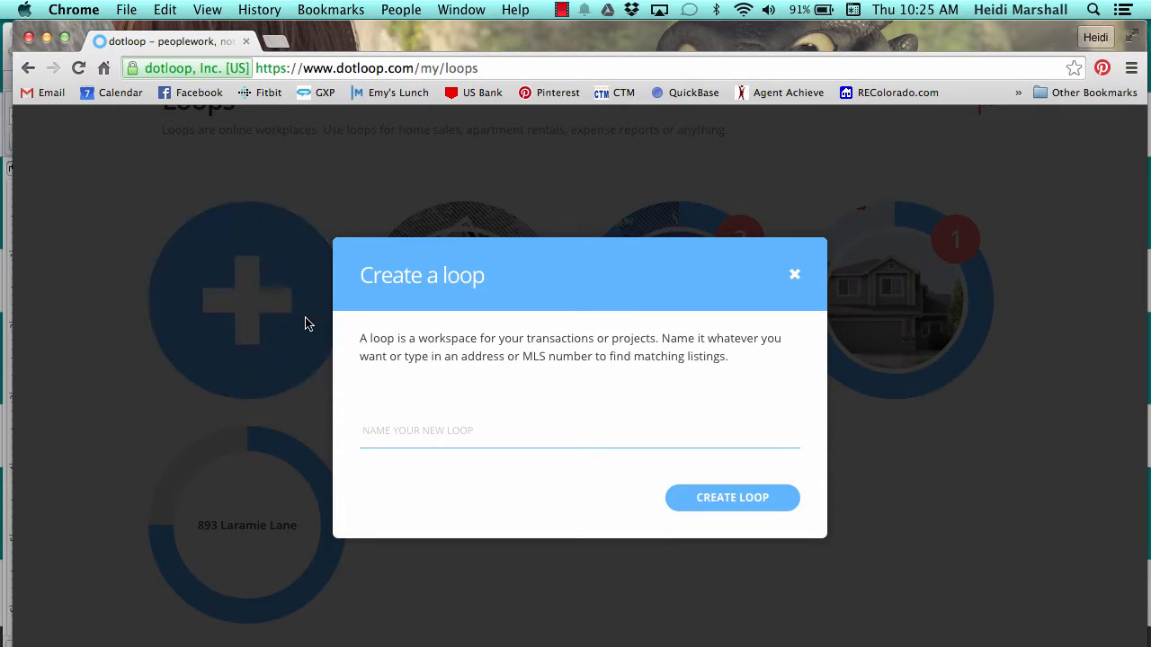
text(1234 Main Street)
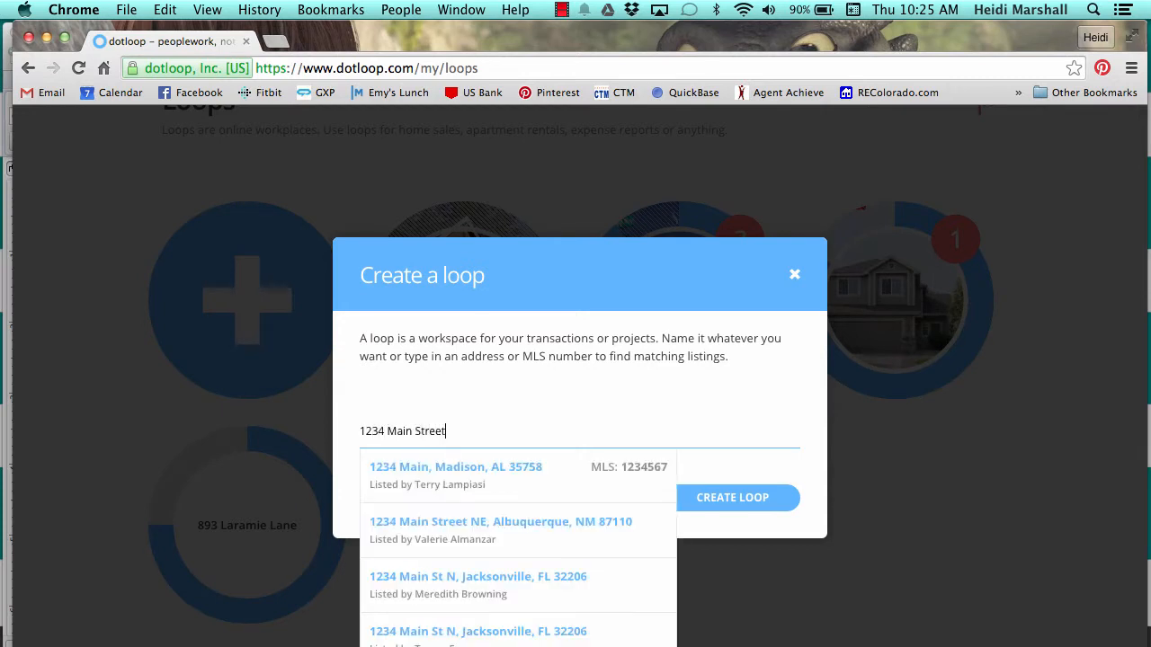
text( E)
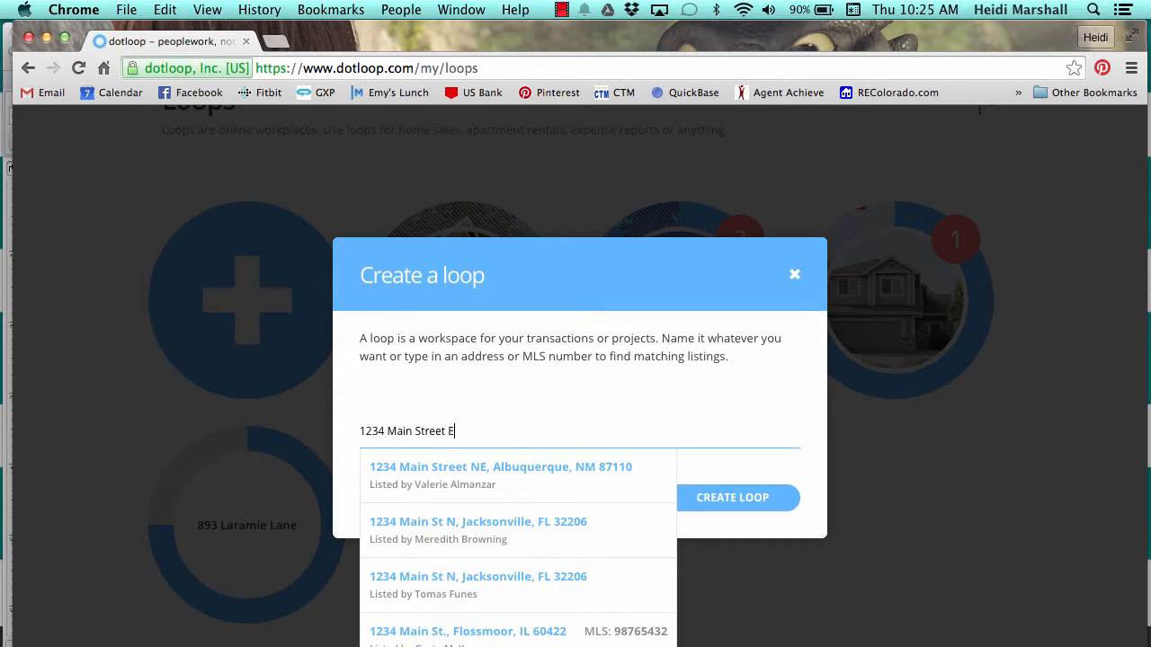
text(rie, CO )
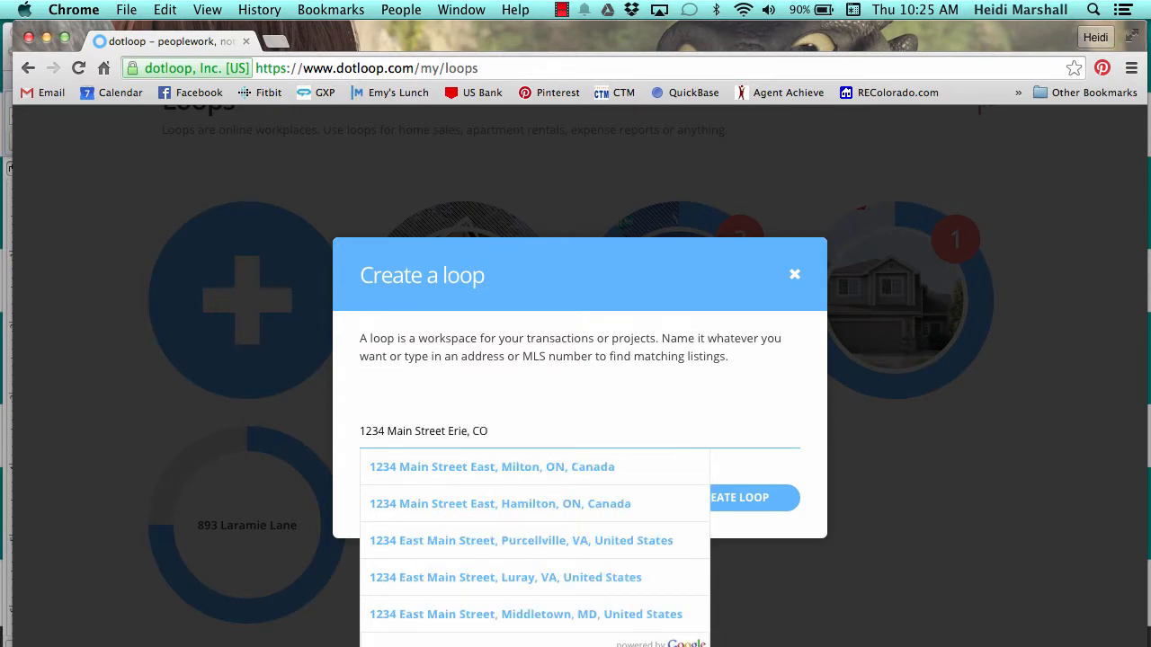
text(80516)
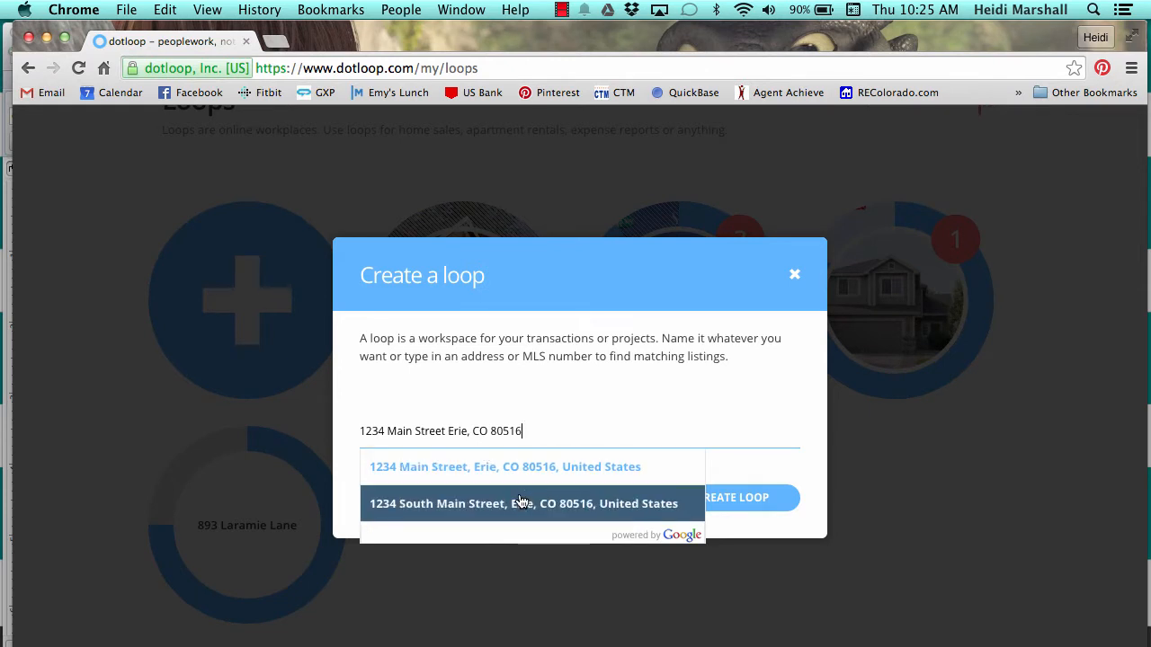
click(755, 498)
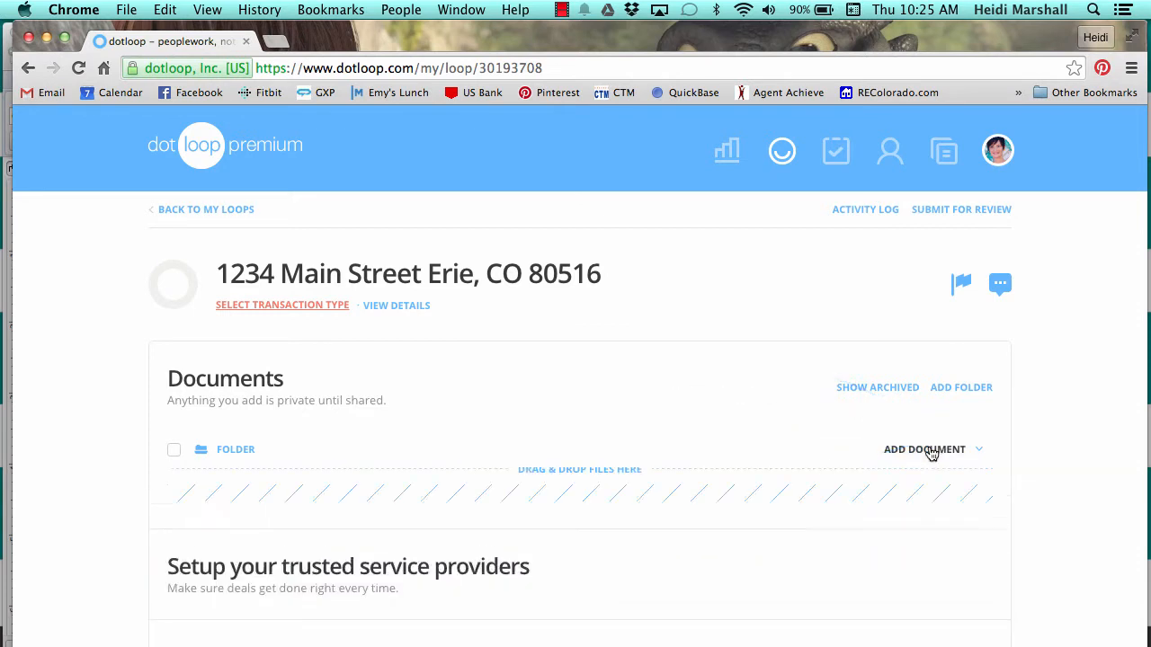
Add the CO - Transaction Sheet (sales) template from the Transaction Sheet folder to the loop's documents.
click(931, 454)
scroll(779, 478, down, 2)
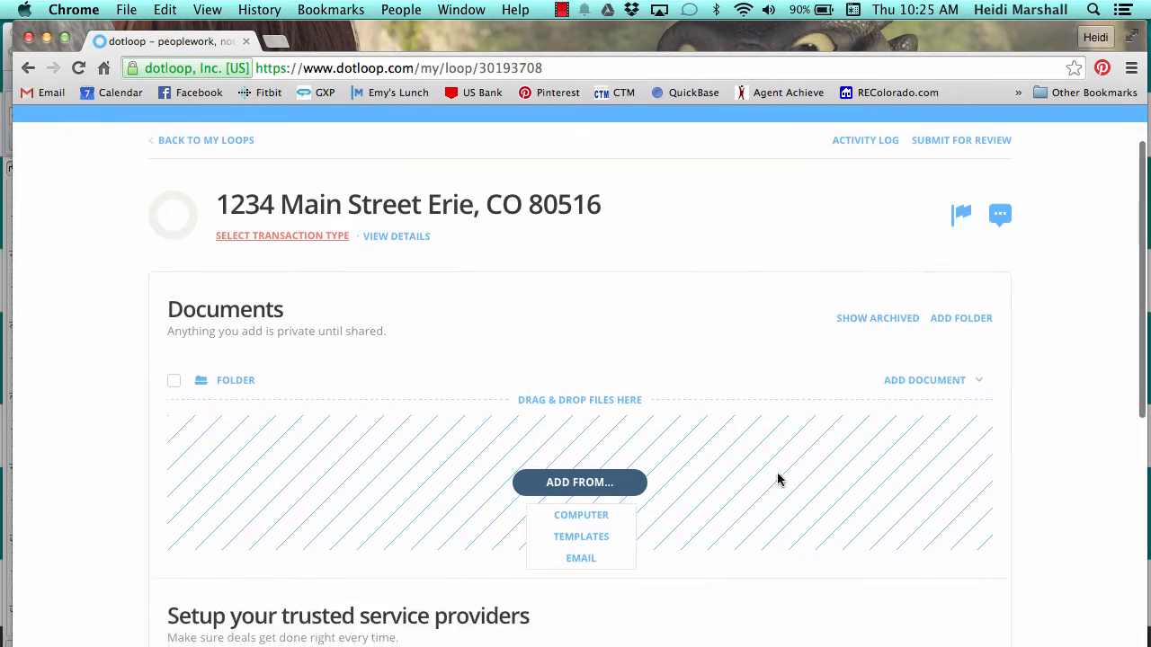
click(589, 533)
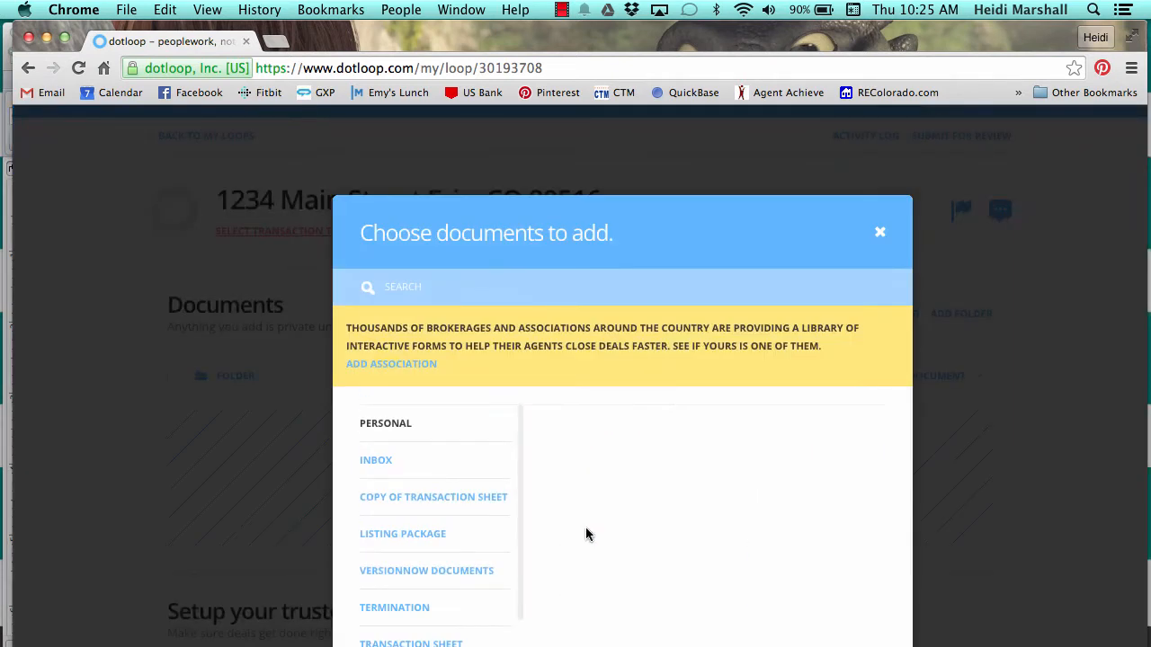
scroll(480, 537, down, 2)
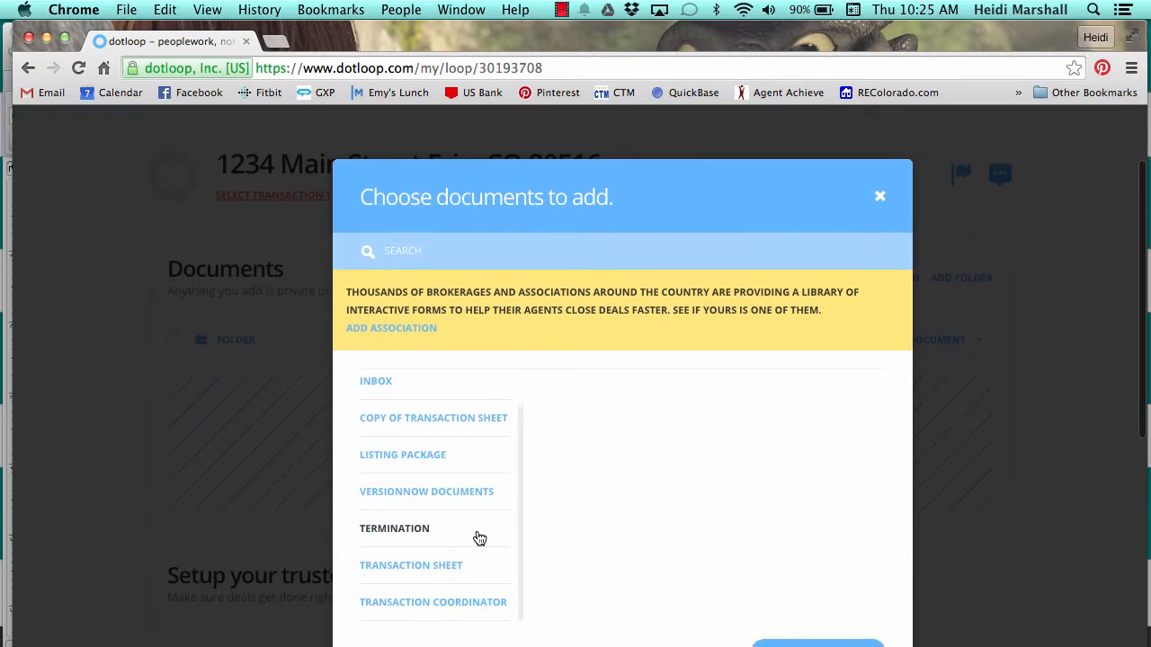
click(439, 566)
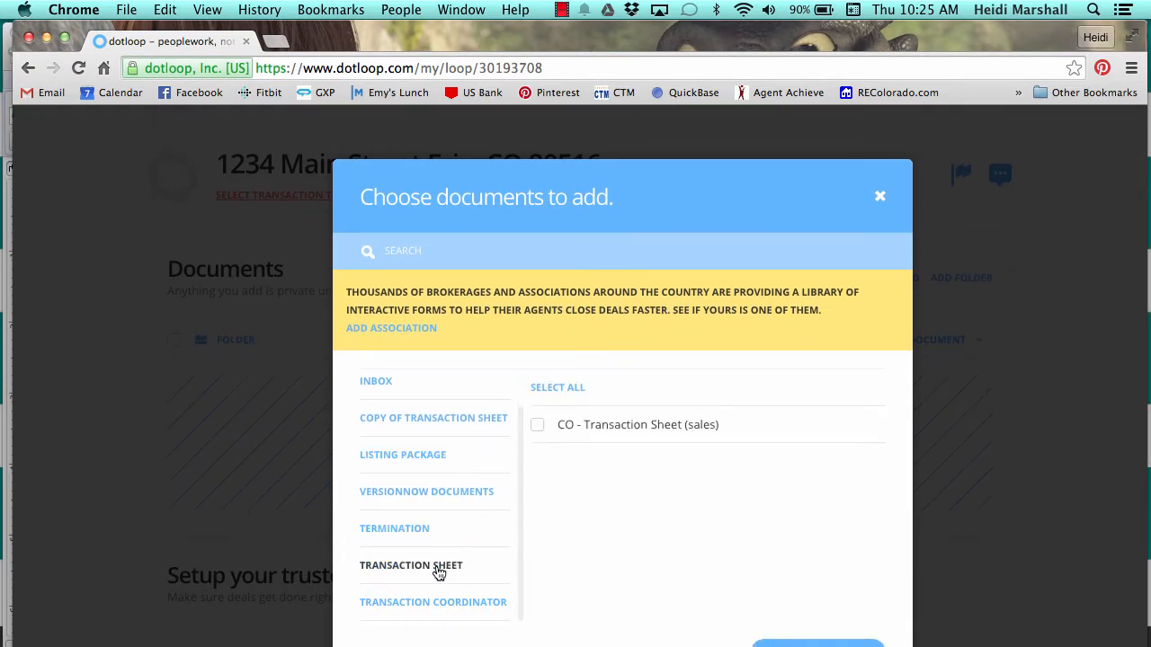
click(537, 428)
scroll(732, 526, down, 3)
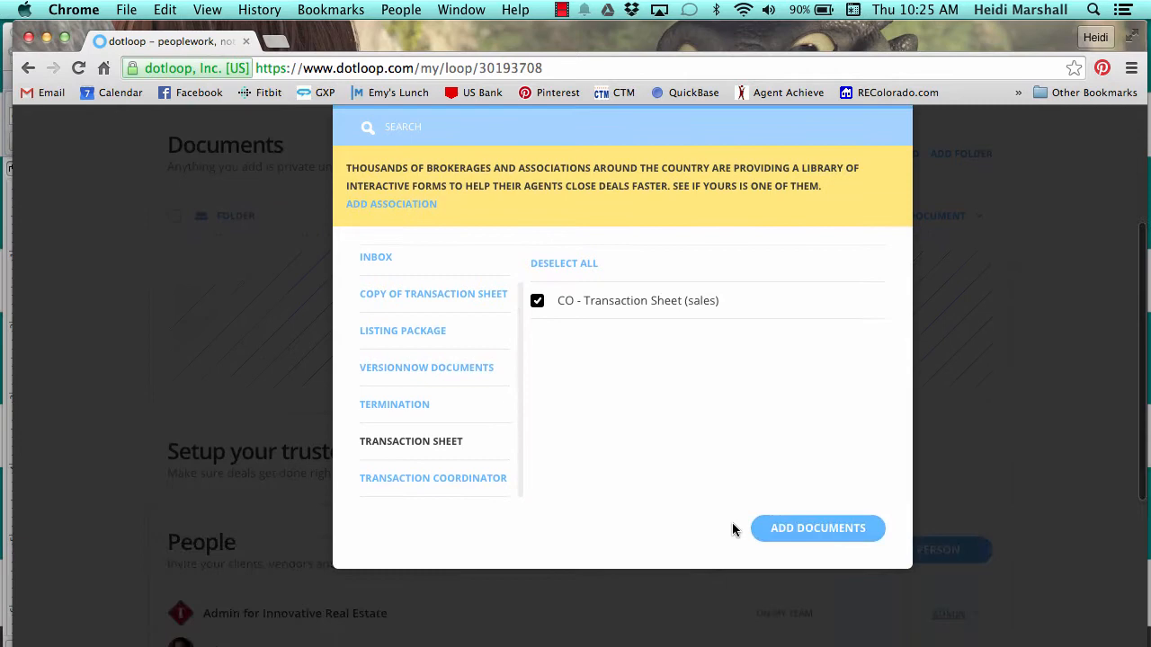
click(795, 530)
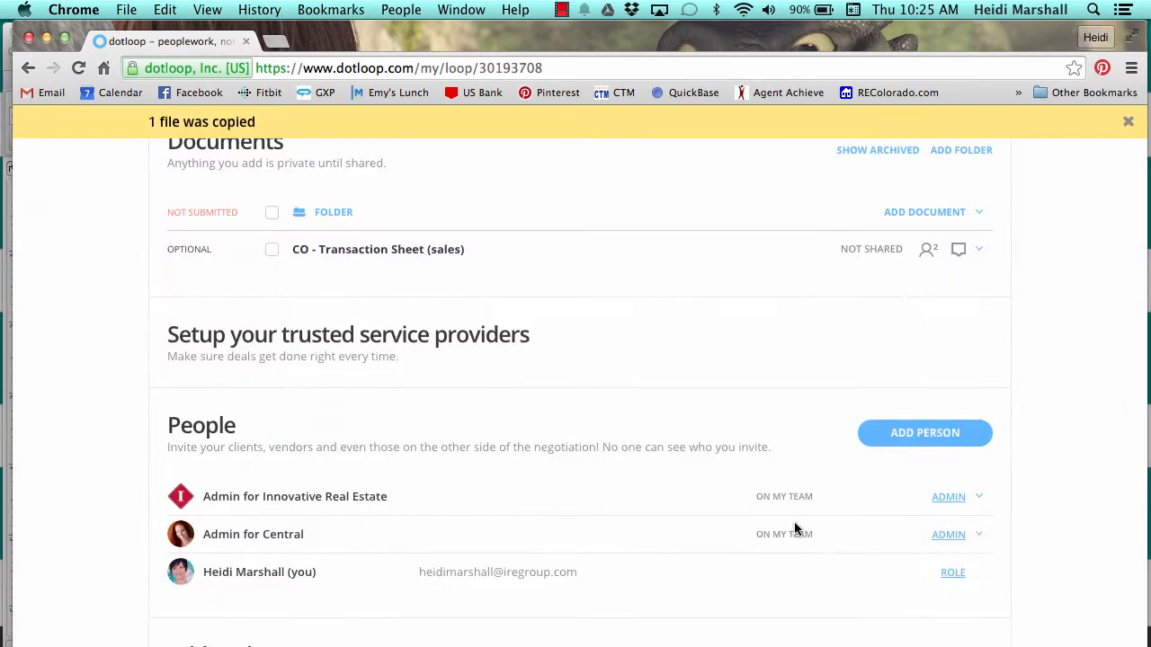
scroll(466, 284, up, 2)
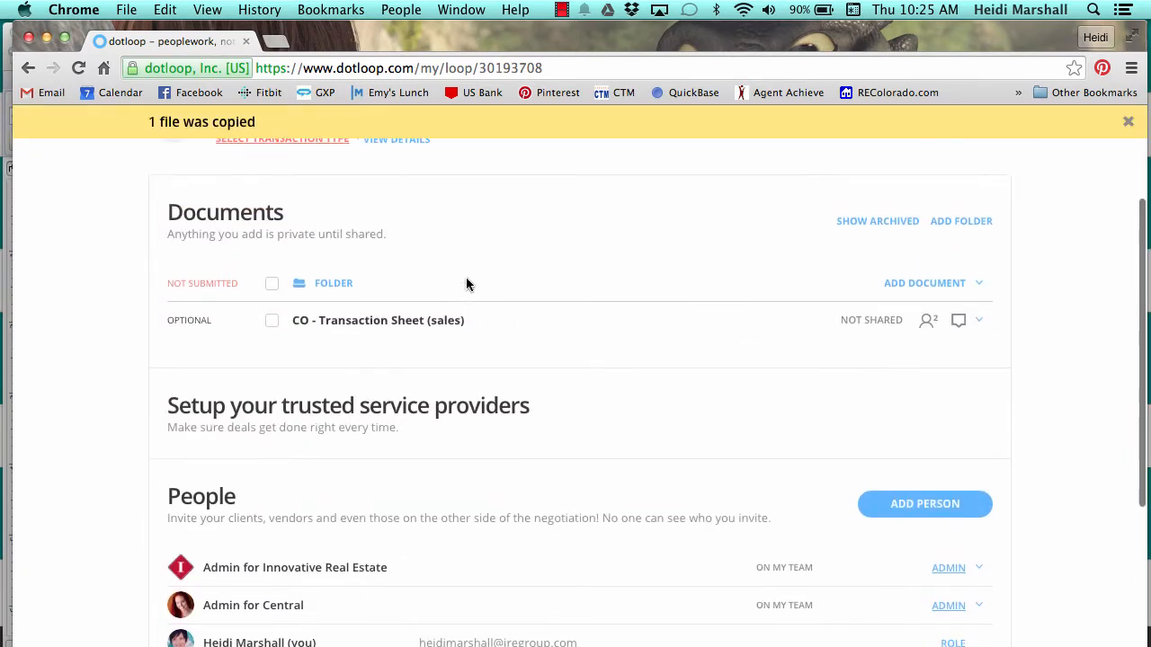
Open the CO - Transaction Sheet (sales) document and dismiss the Autofill prompt.
click(357, 324)
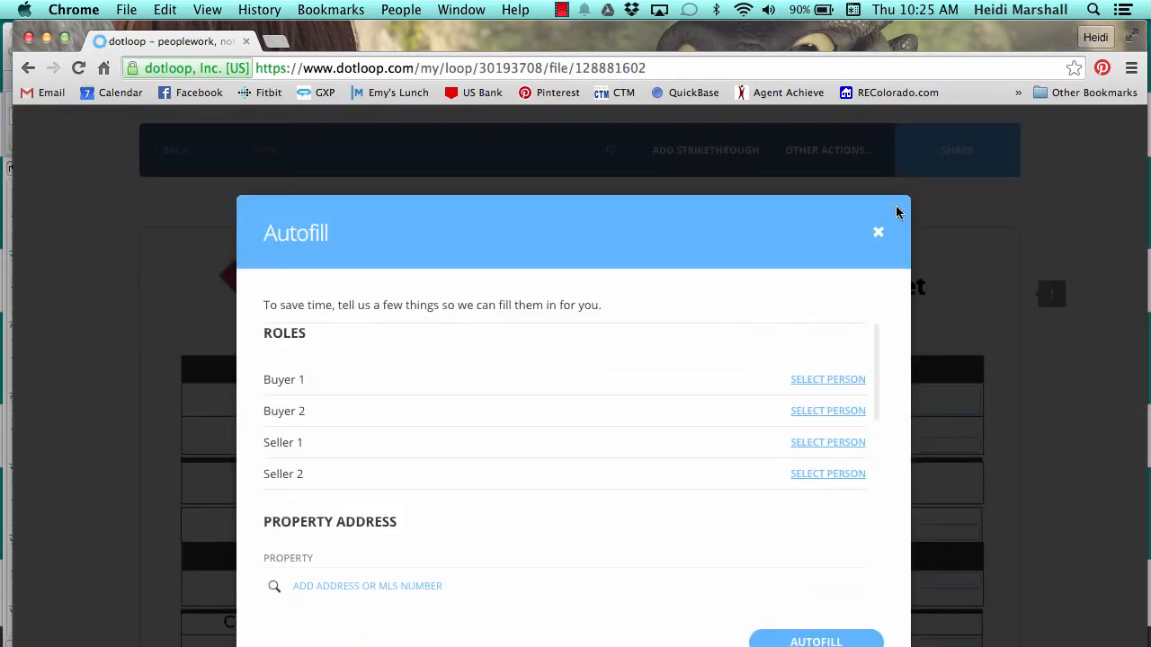
click(878, 235)
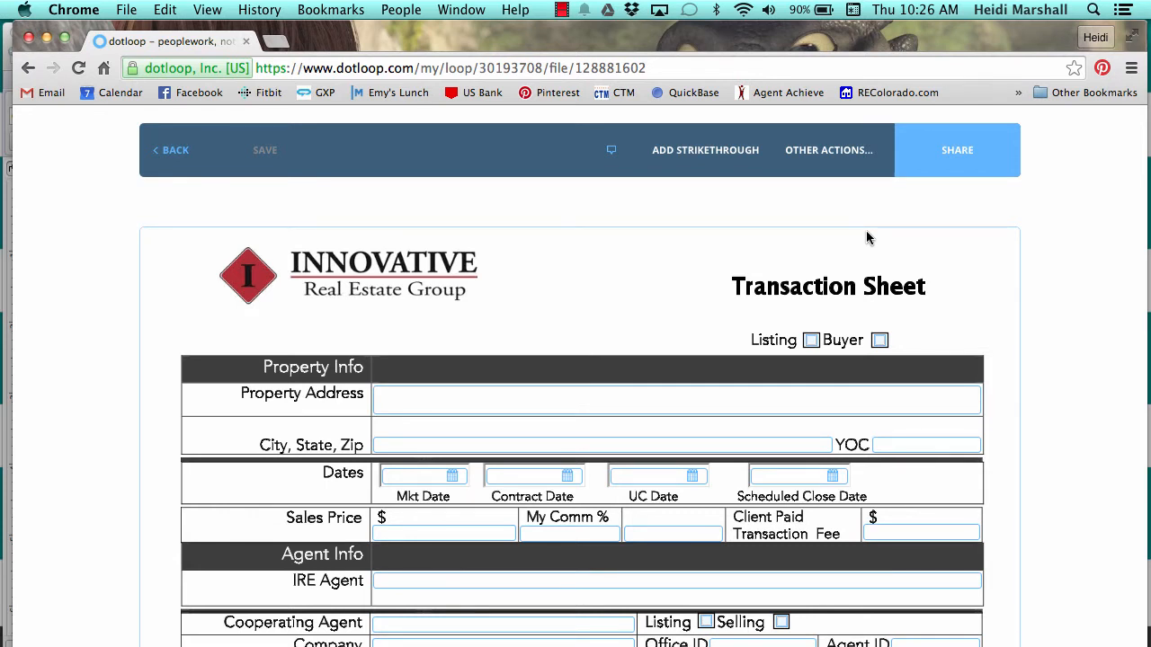
Mark the deal as Buyer side and enter property address 1234 Main Street.
click(880, 342)
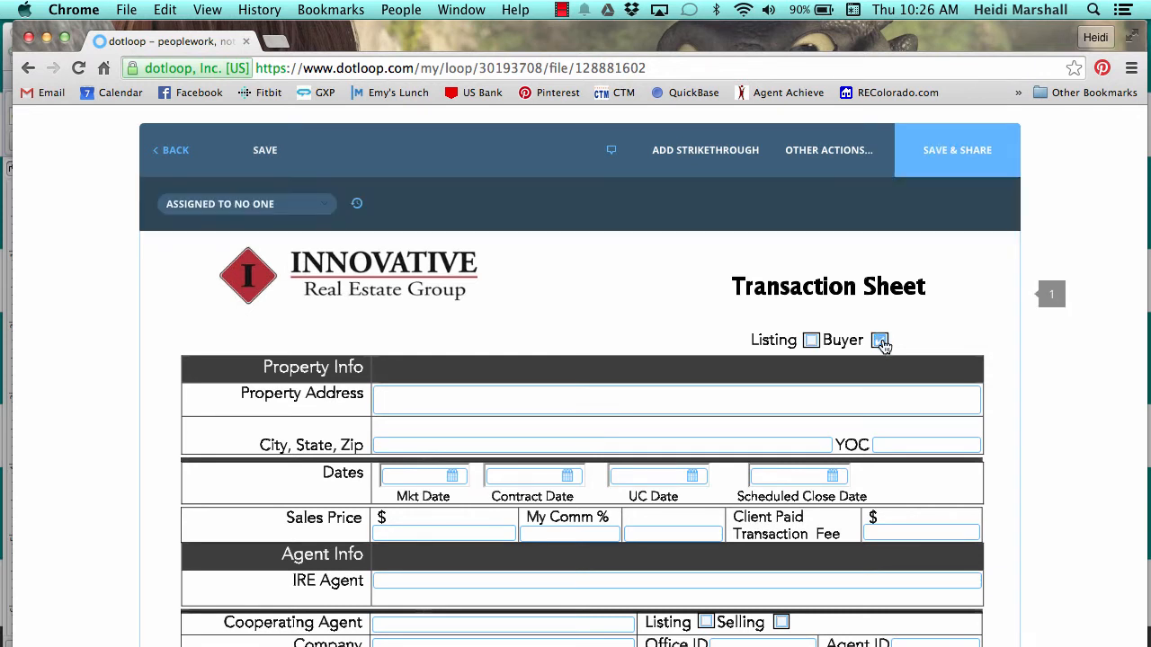
click(628, 399)
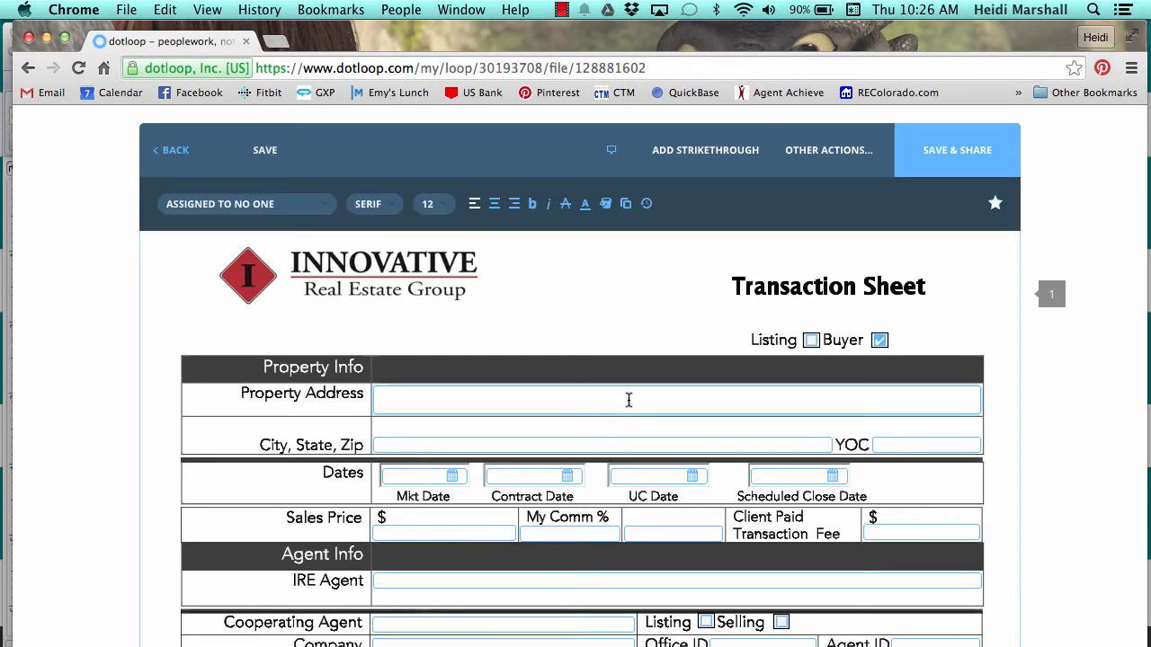
text(1234 Main)
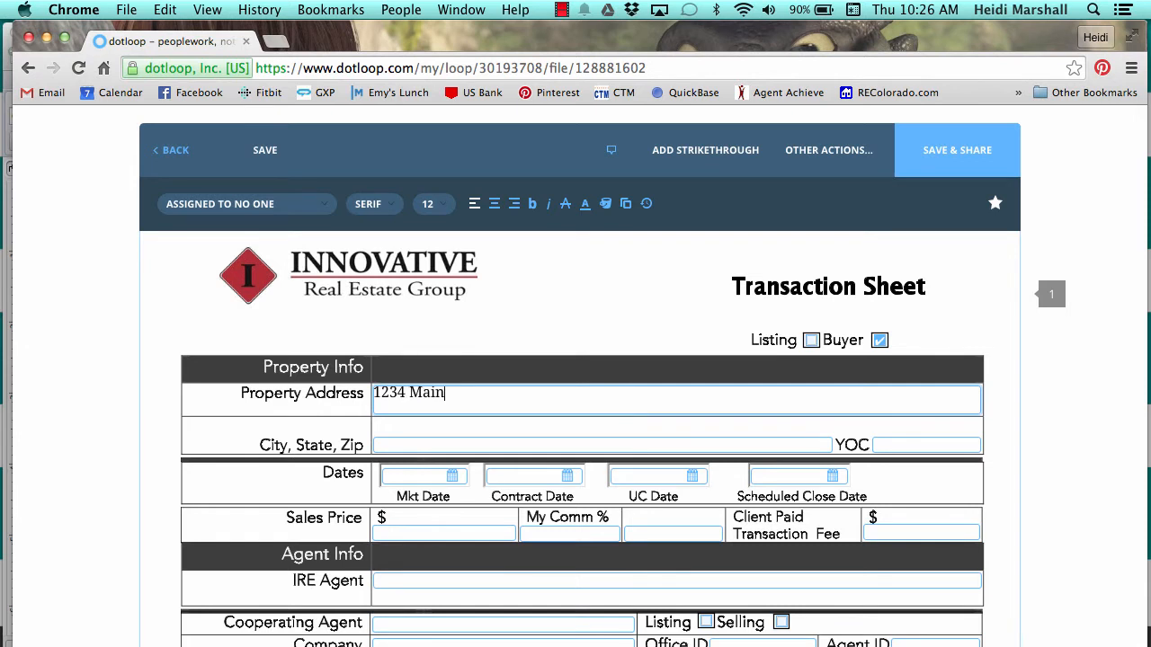
text( Street)
click(566, 435)
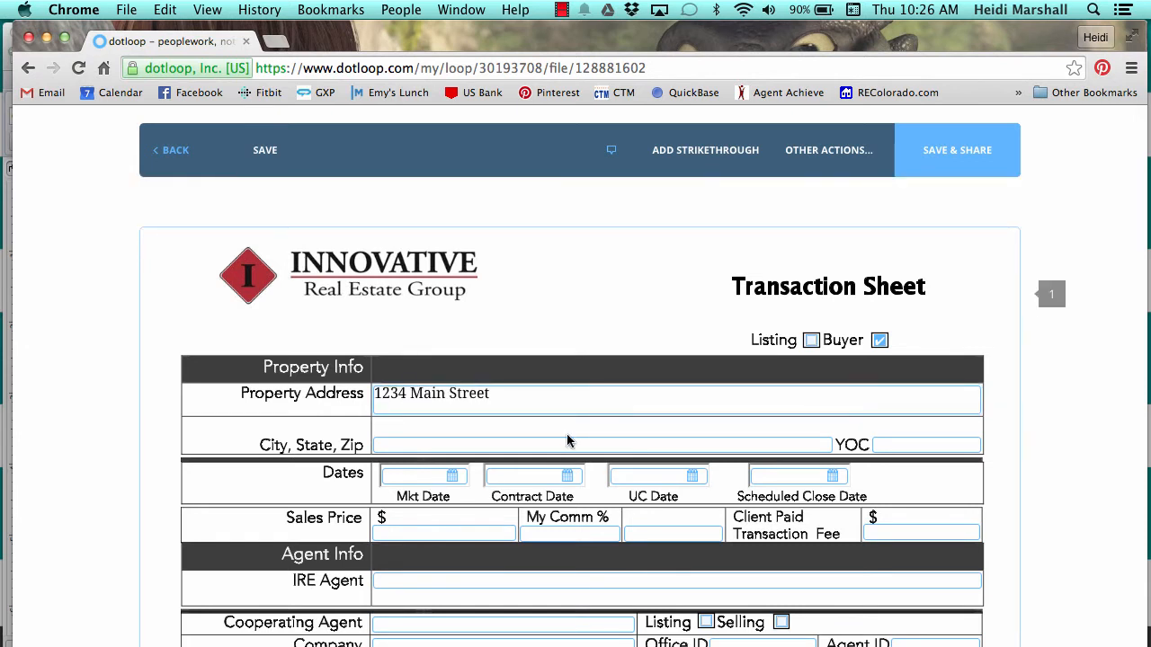
Enter city, state, zip 'Erie, CO 80516' and year of construction 2005.
click(557, 444)
text(Eri)
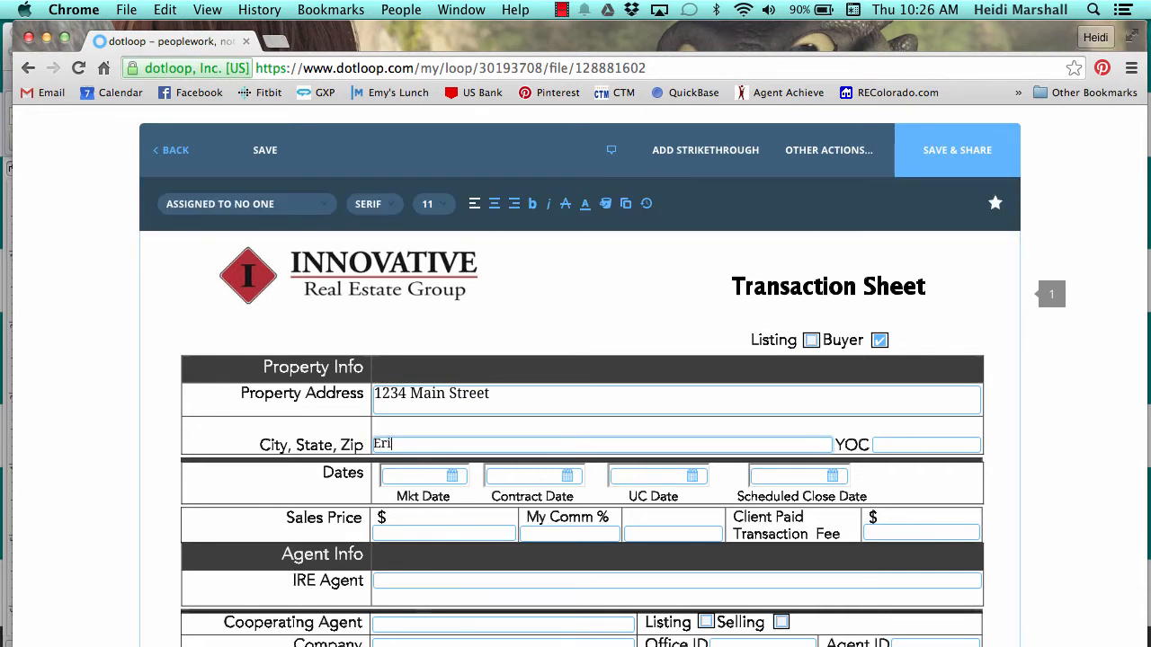
text(e, CO 80516)
click(887, 447)
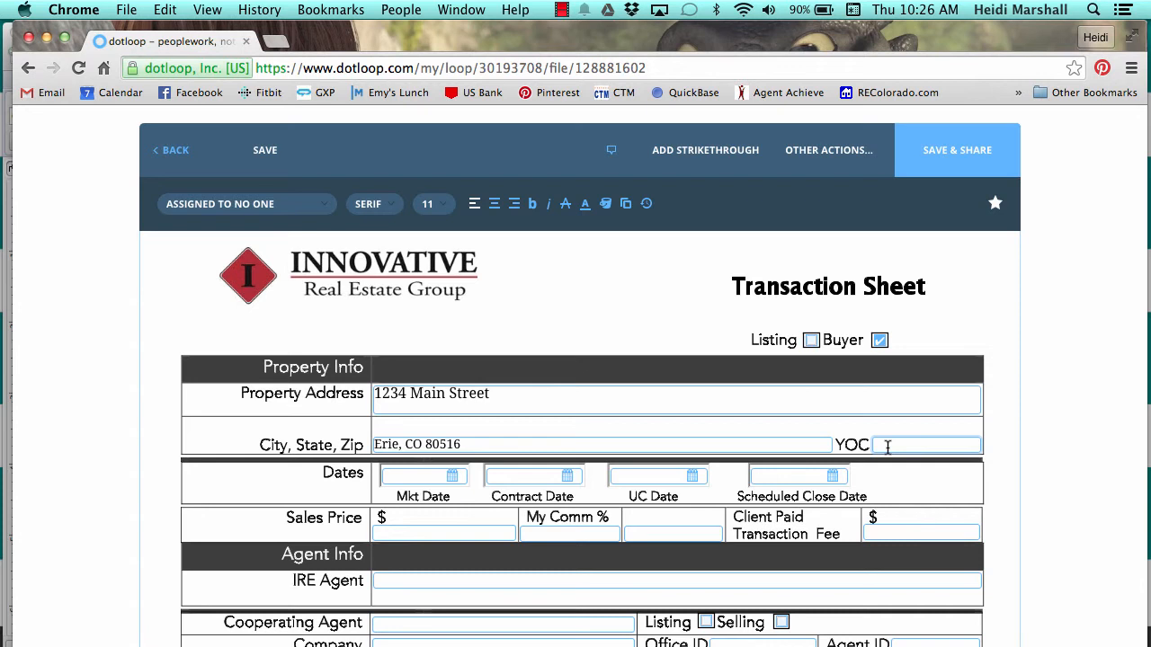
text(2005)
Set Mkt Date to 10/19/2015 and both Contract and UC Dates to 10/29/2015.
scroll(1069, 443, down, 3)
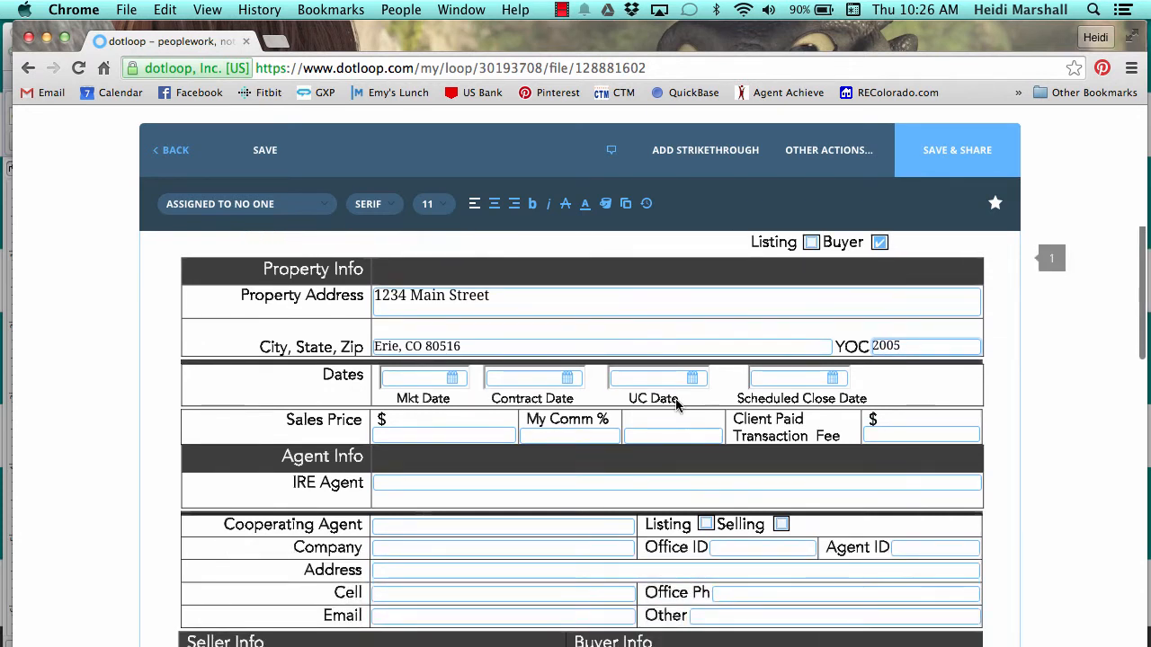
click(431, 378)
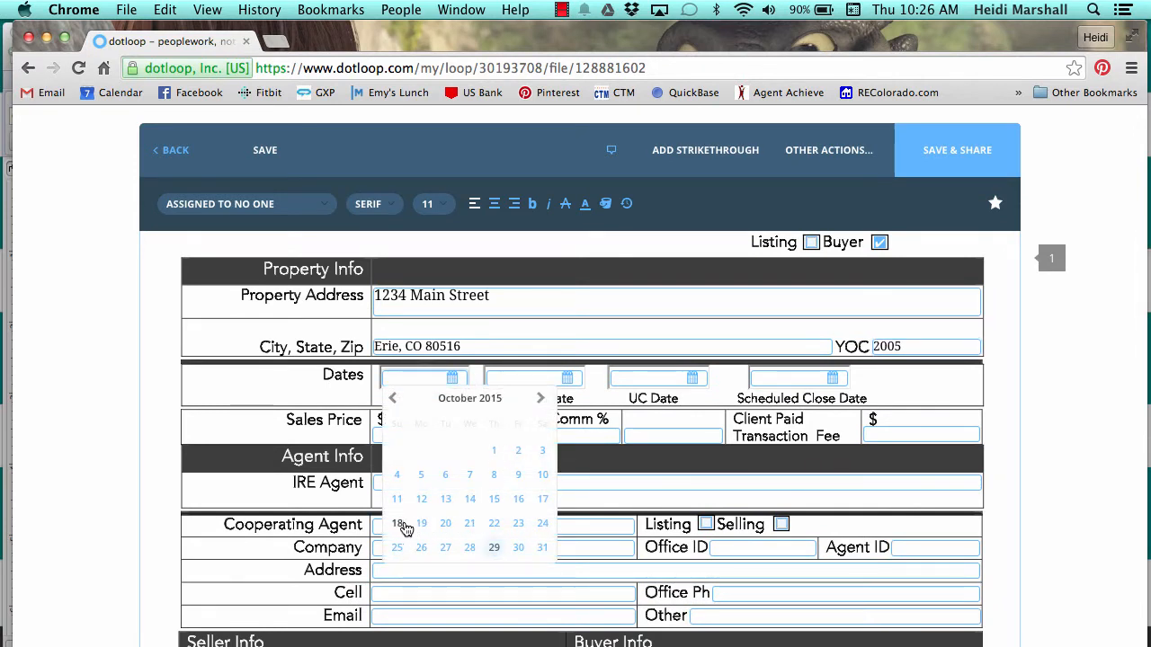
click(421, 525)
click(524, 382)
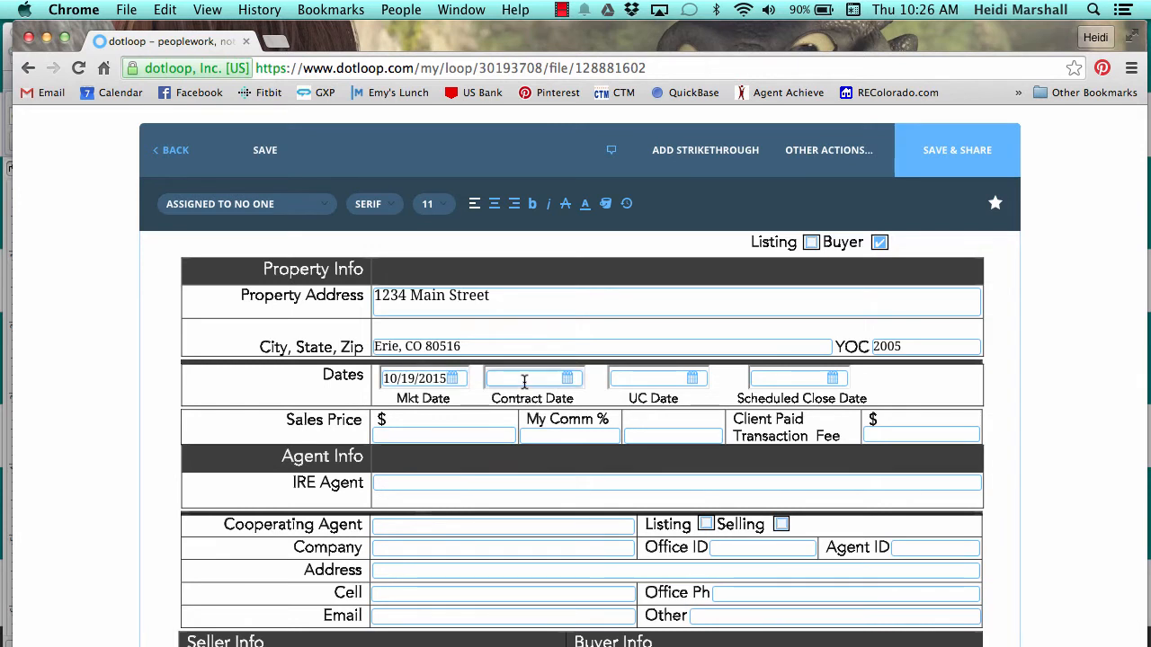
click(598, 547)
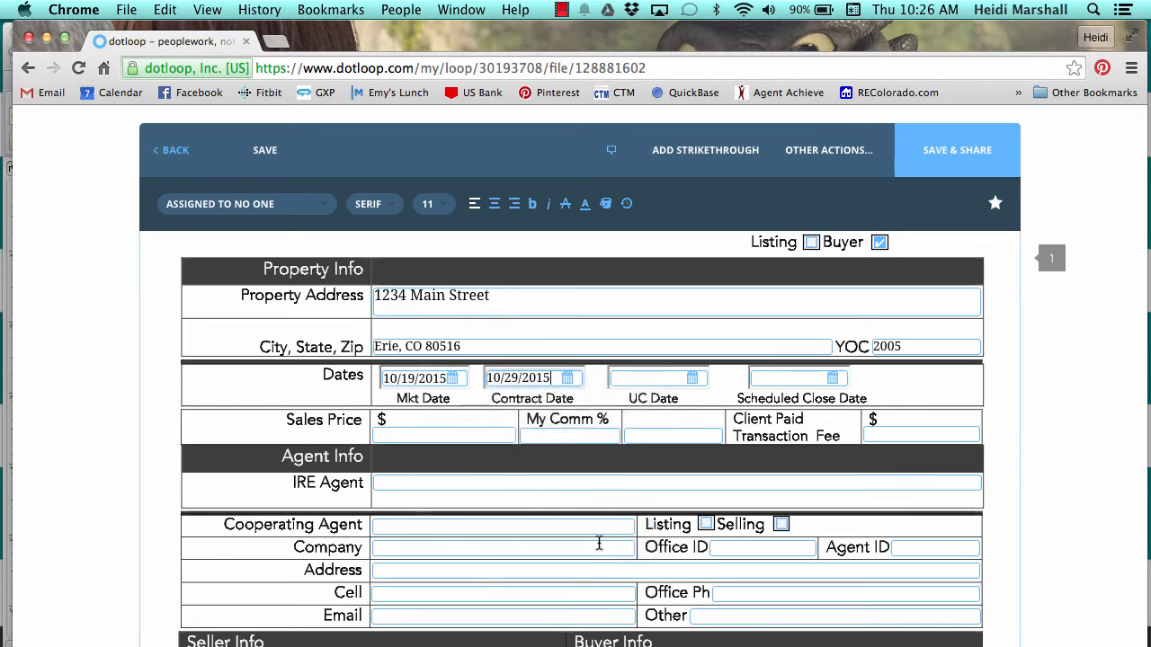
click(637, 378)
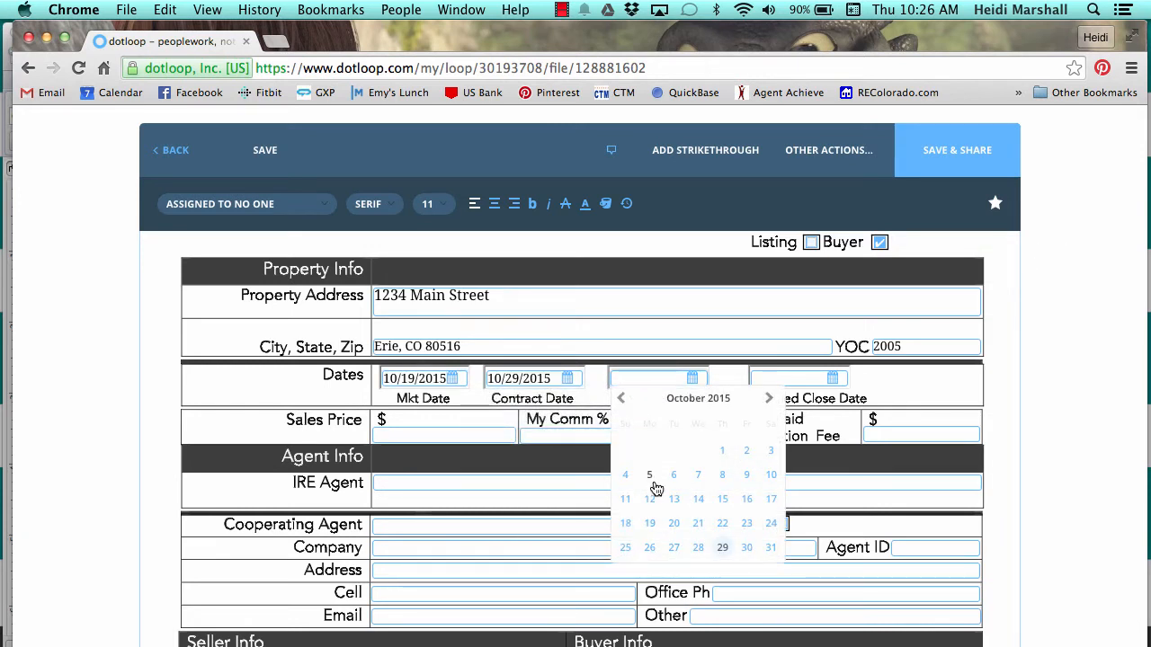
click(724, 549)
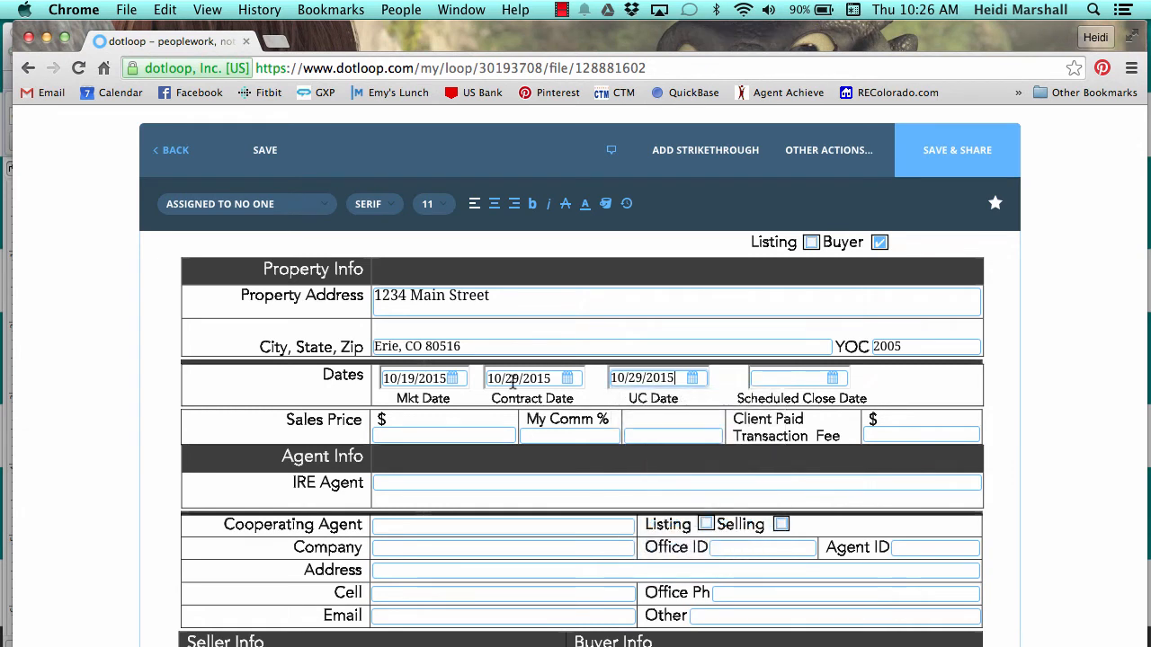
Set the Scheduled Close Date to 12/16/2015.
click(834, 379)
click(907, 405)
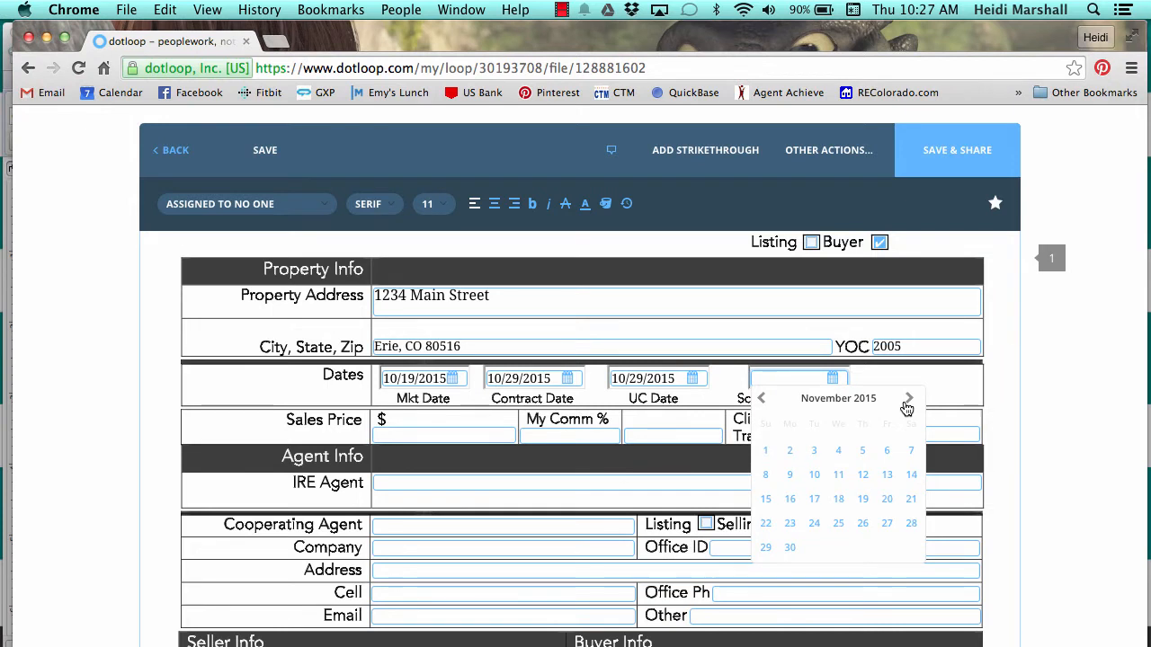
click(907, 404)
click(839, 502)
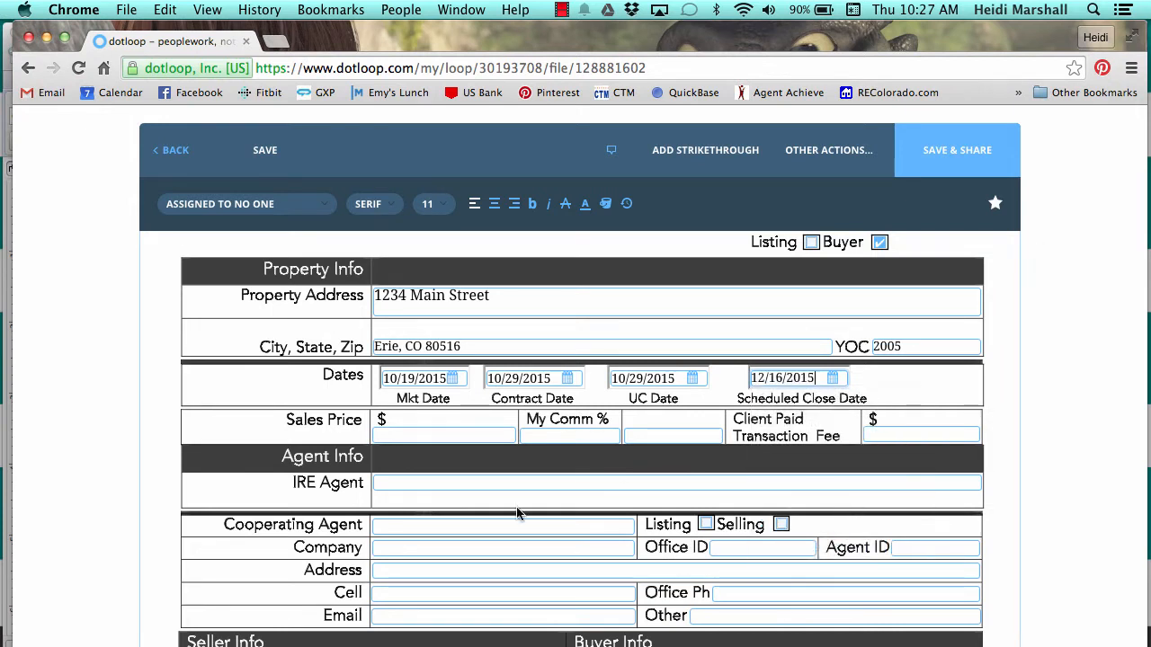
scroll(519, 513, down, 1)
Enter Sales Price 300,000 and My Comm % 2.8.
click(402, 398)
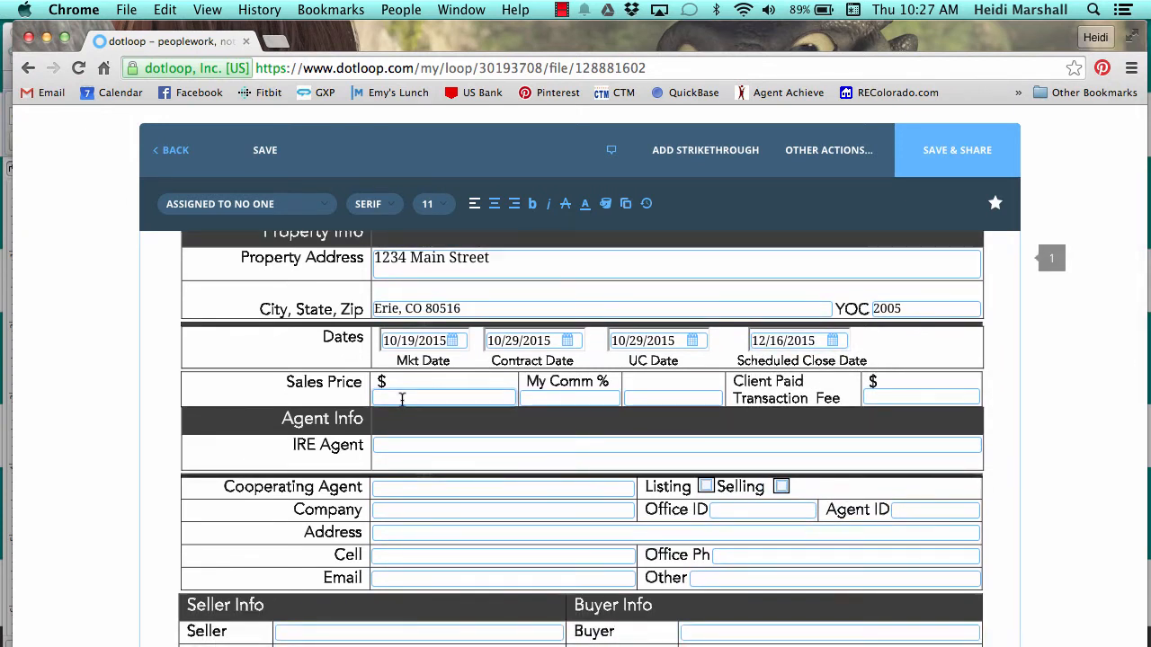
text(300,000)
click(589, 397)
text(2.)
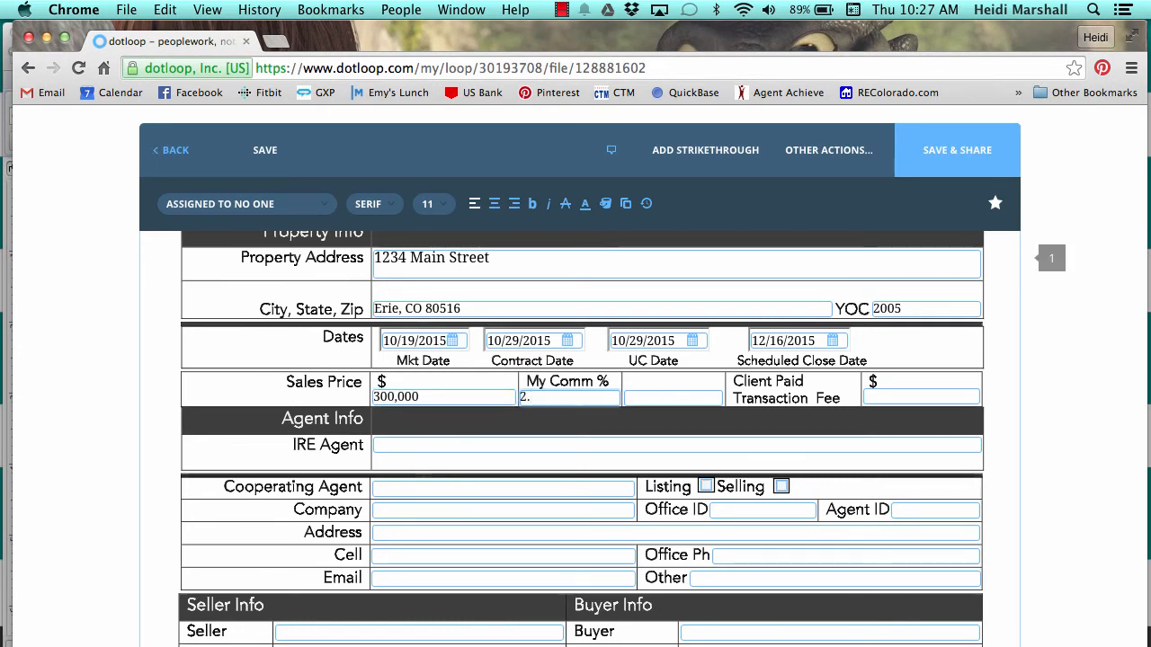
text(8)
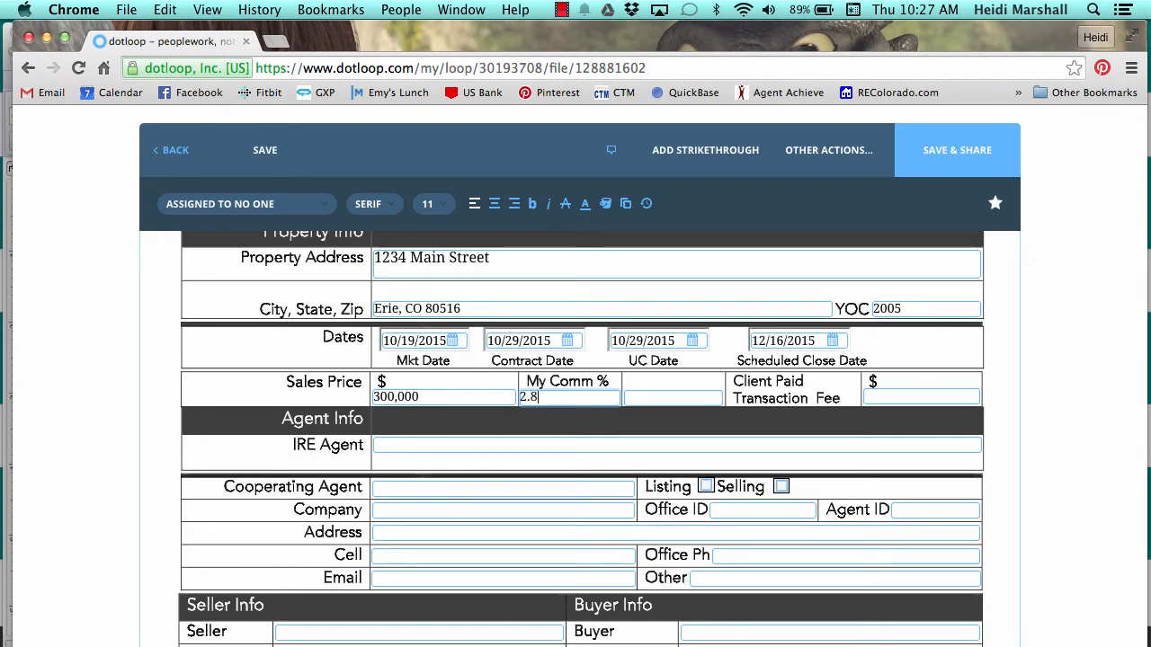
Set Client Paid Transaction Fee to 0 and enter the IRE Agent's name.
click(875, 395)
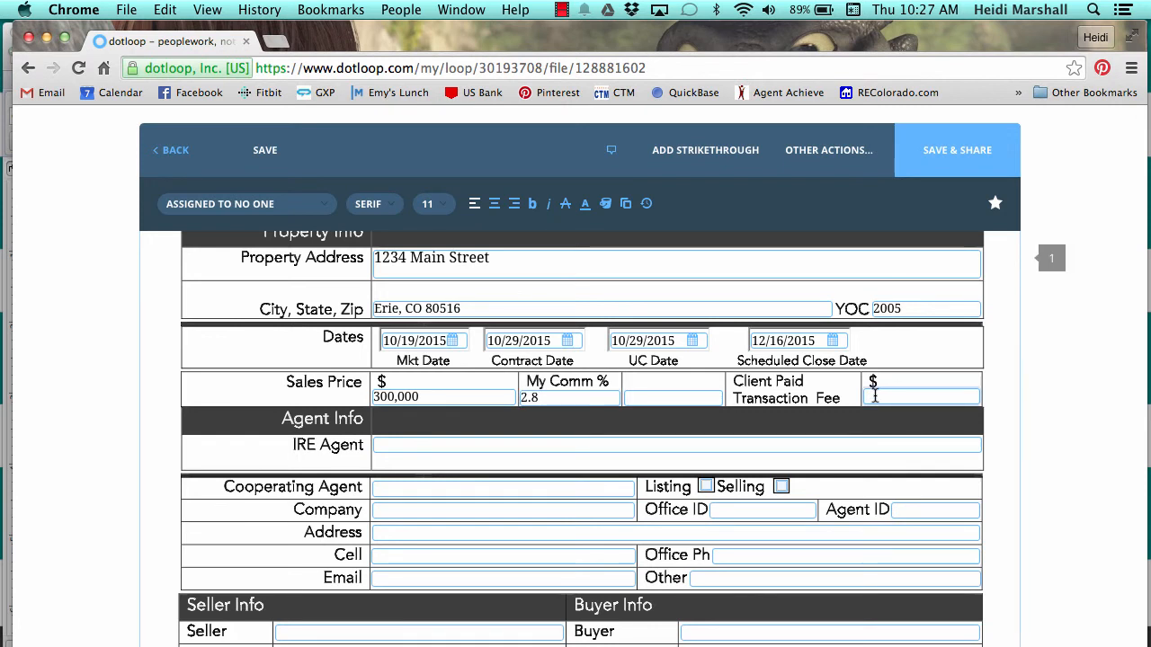
text(0)
click(471, 442)
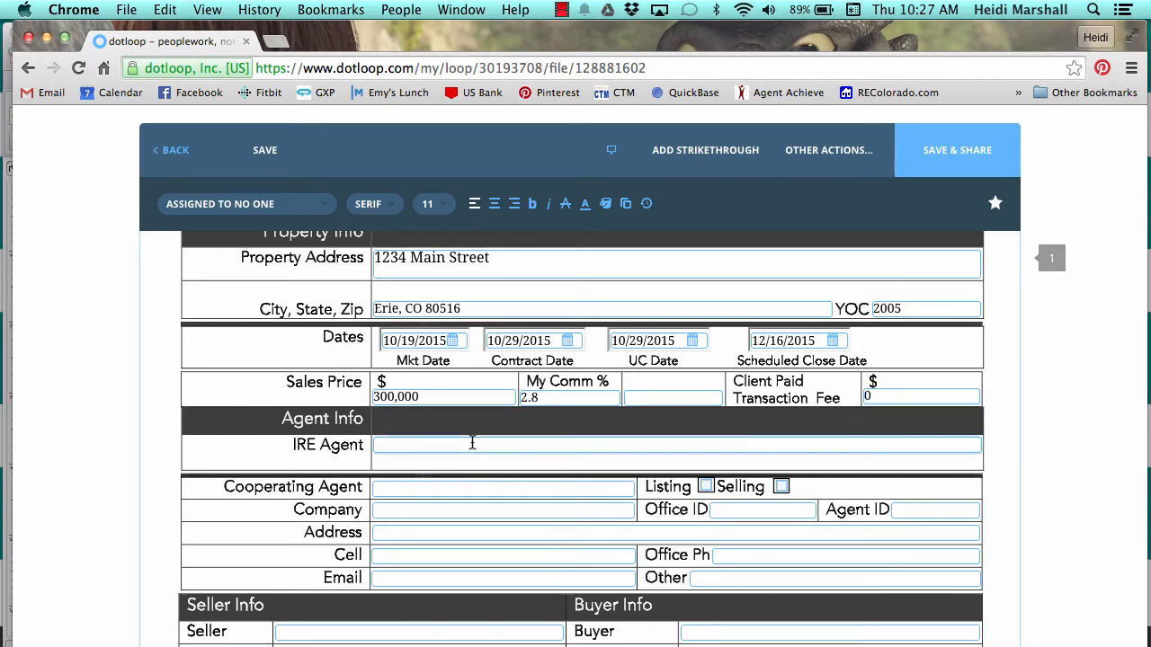
Enter the cooperating agent's name, company Innovative Real Estate, and mark them as Listing.
click(412, 488)
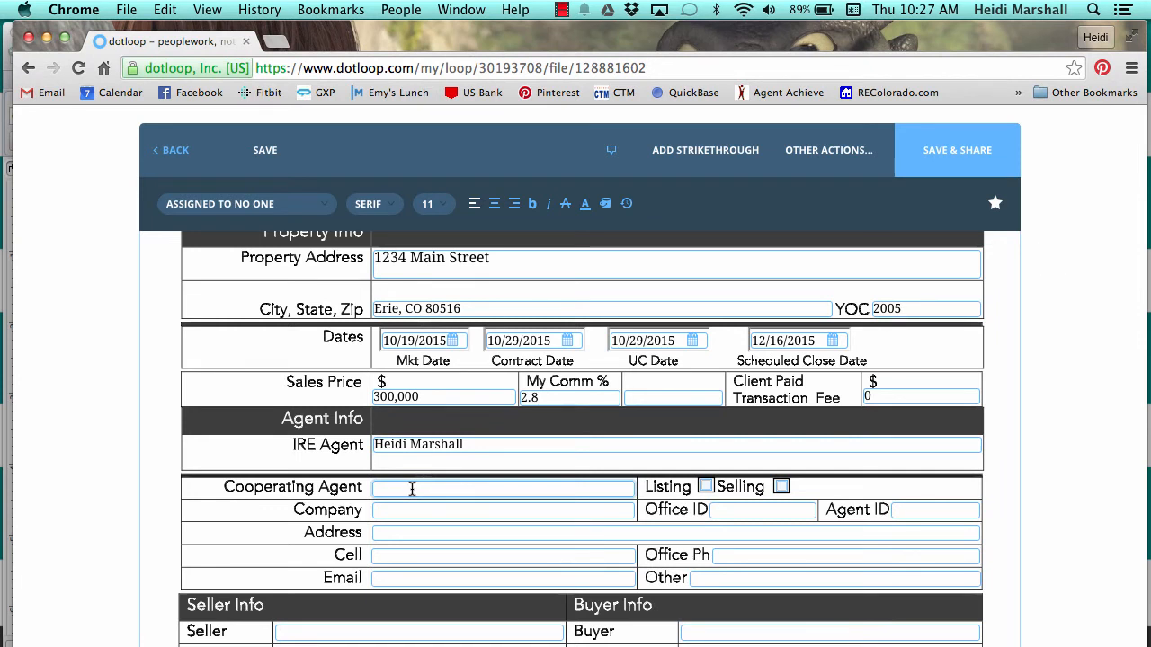
text(Agent Smith)
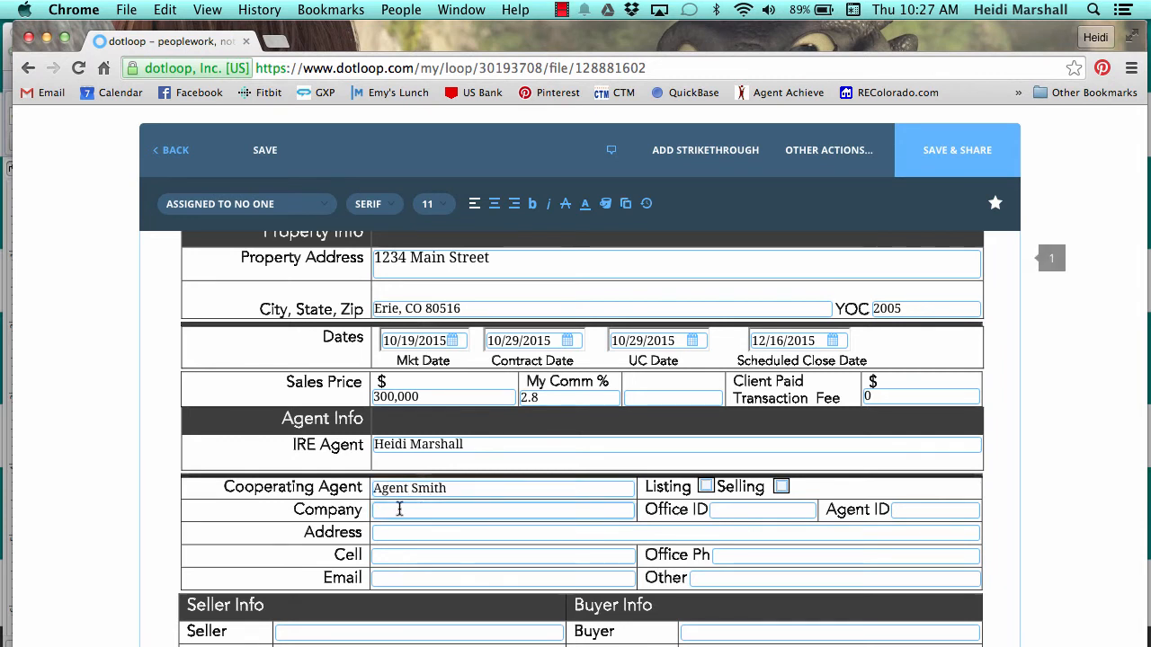
text(Innovative REa)
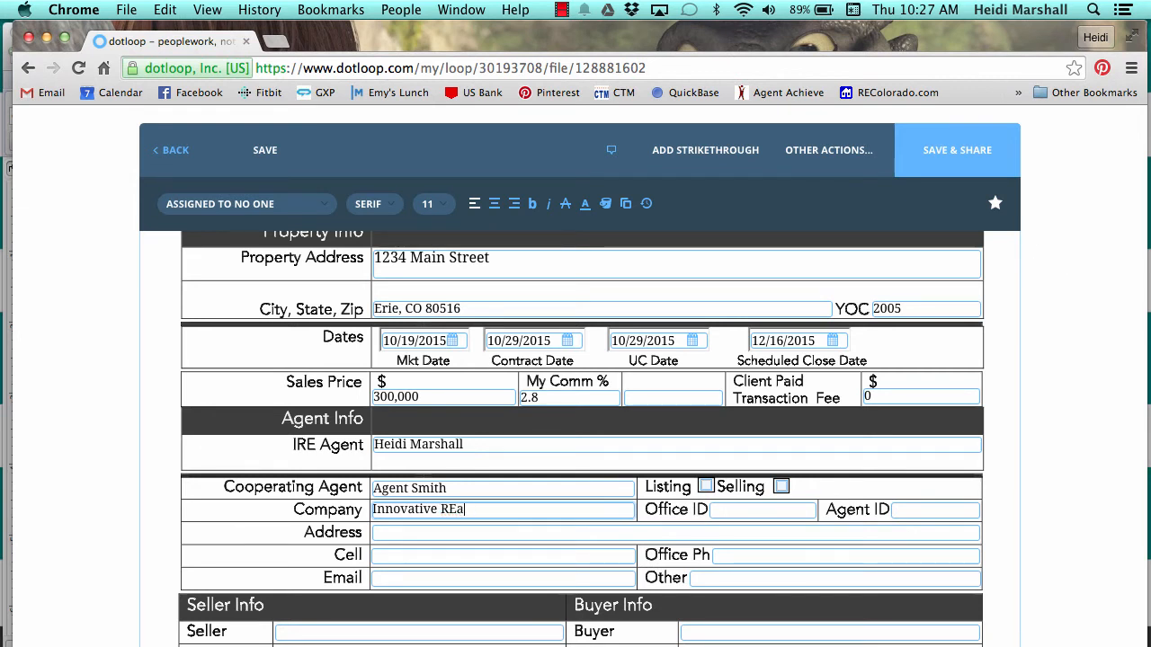
key(BackSpace)
key(BackSpace)
text(eal Estate)
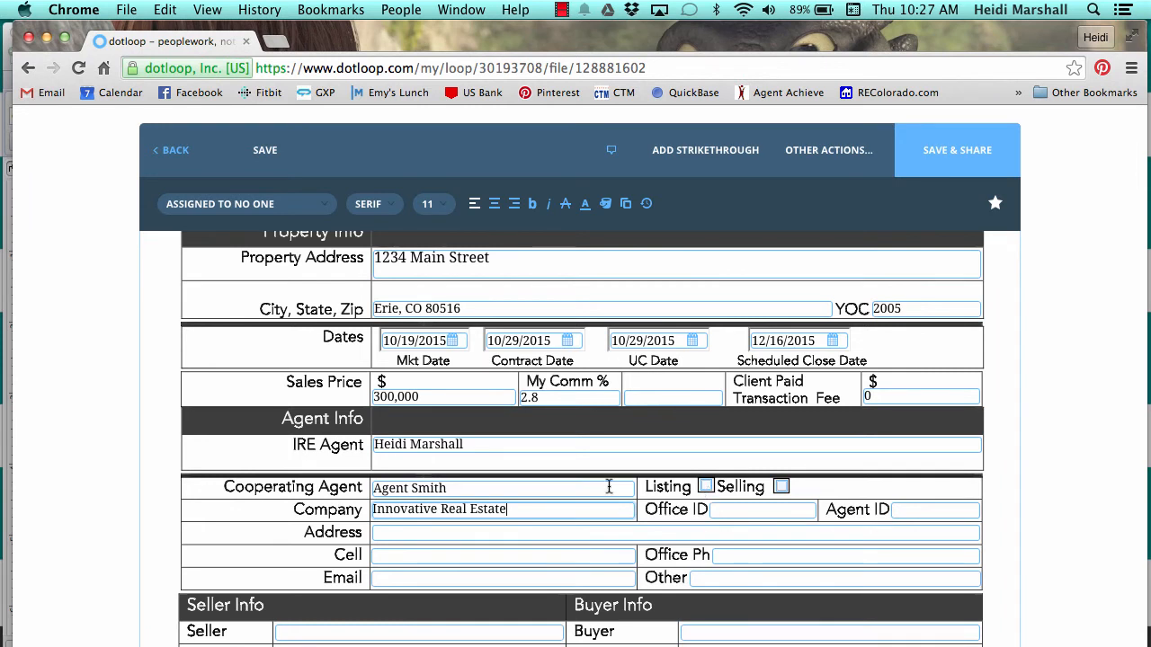
click(707, 486)
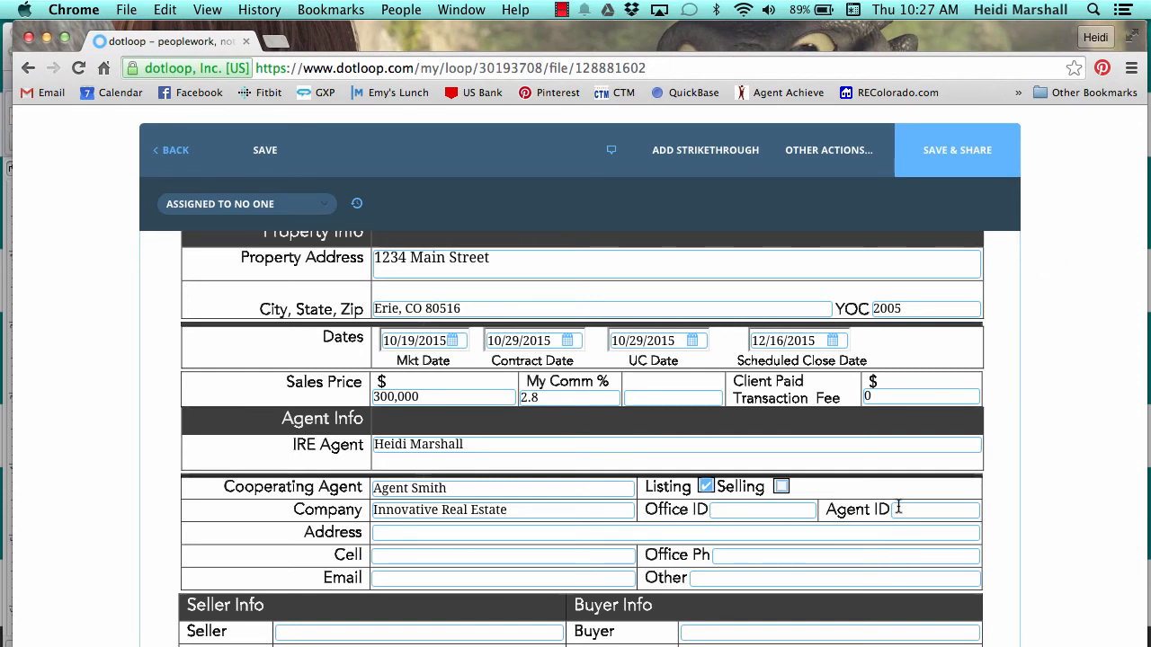
Enter 'Mr Buyer' and 'Mrs Buyer' on the two Buyer Info lines.
scroll(899, 511, down, 3)
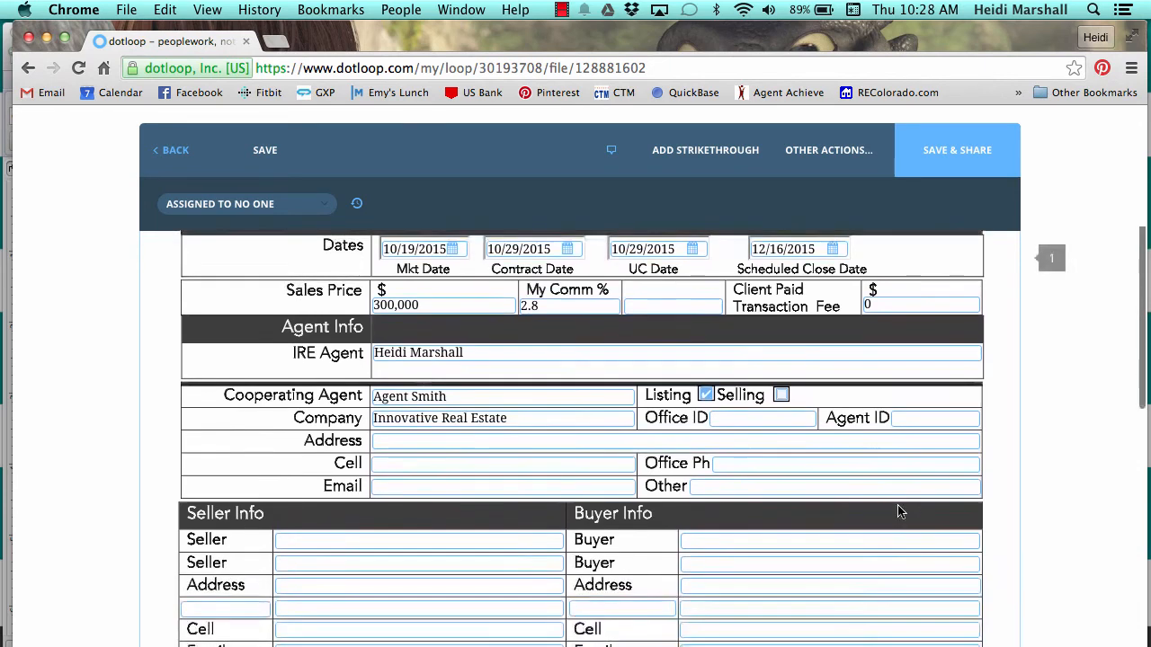
scroll(899, 511, down, 1)
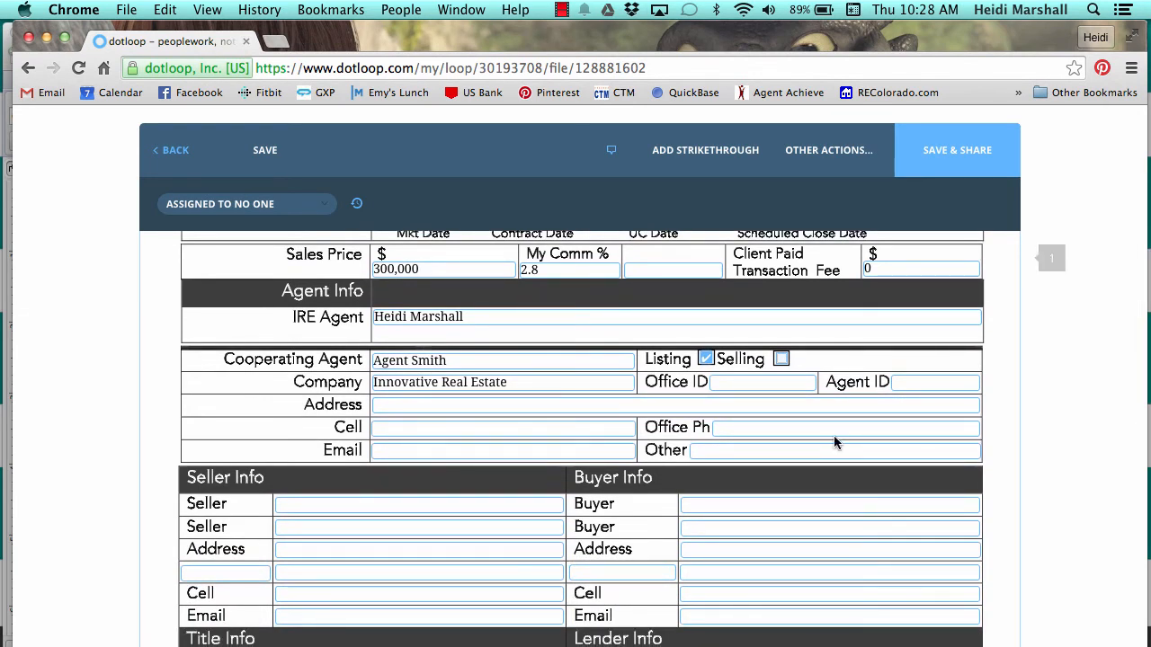
scroll(834, 442, down, 2)
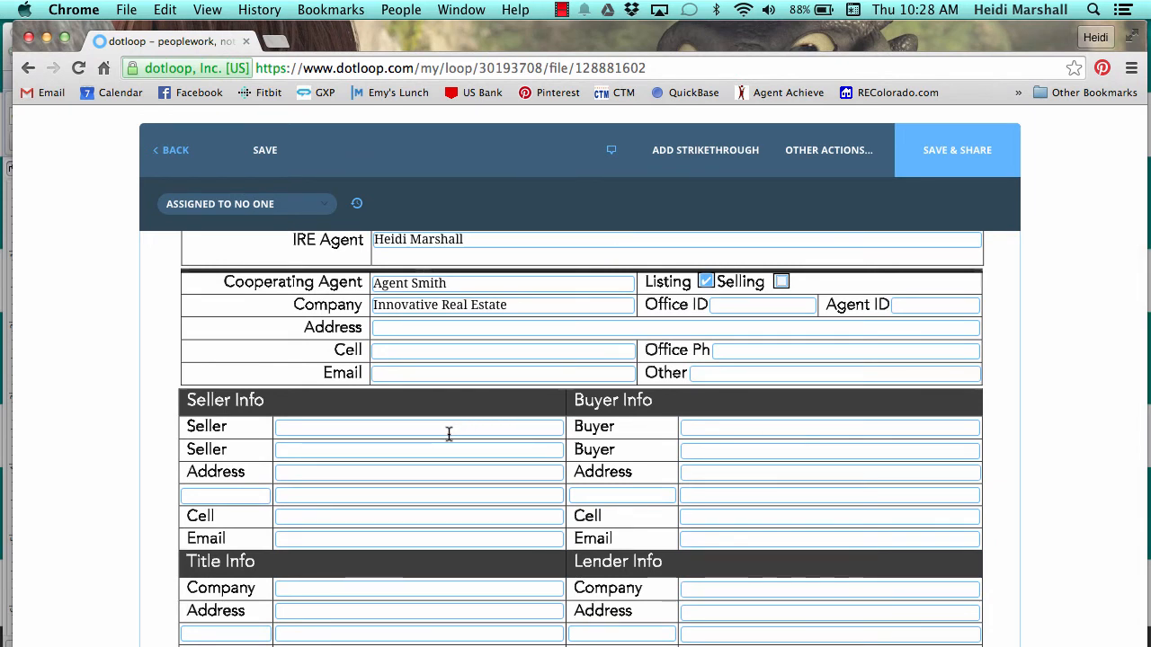
click(705, 428)
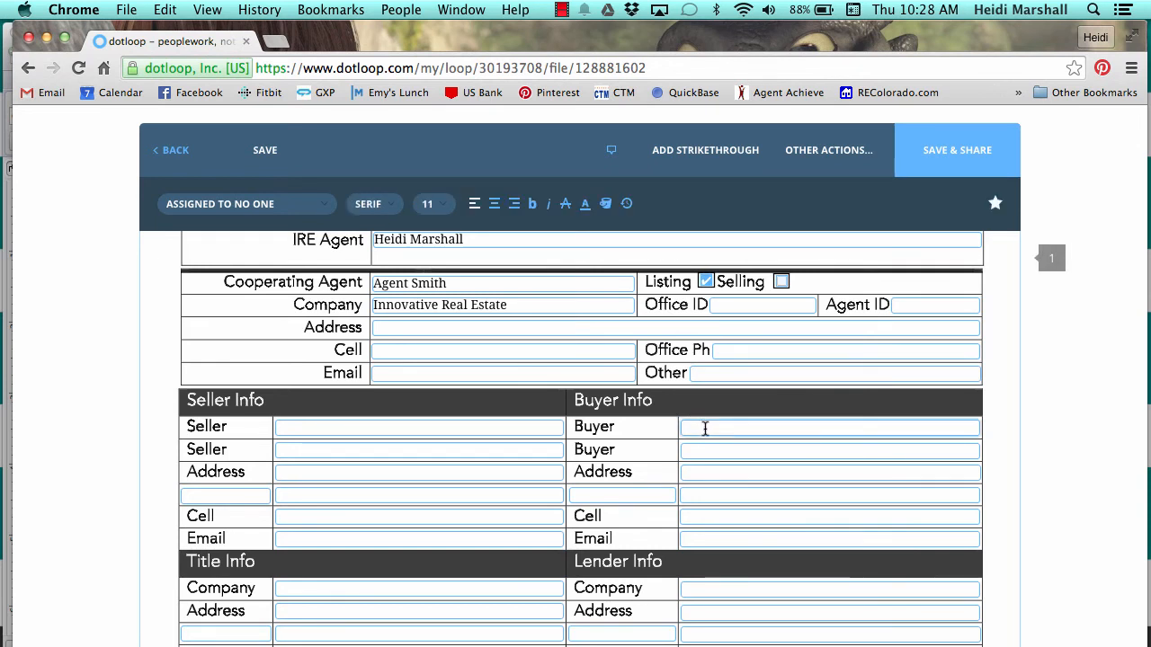
text(Mr Buyer)
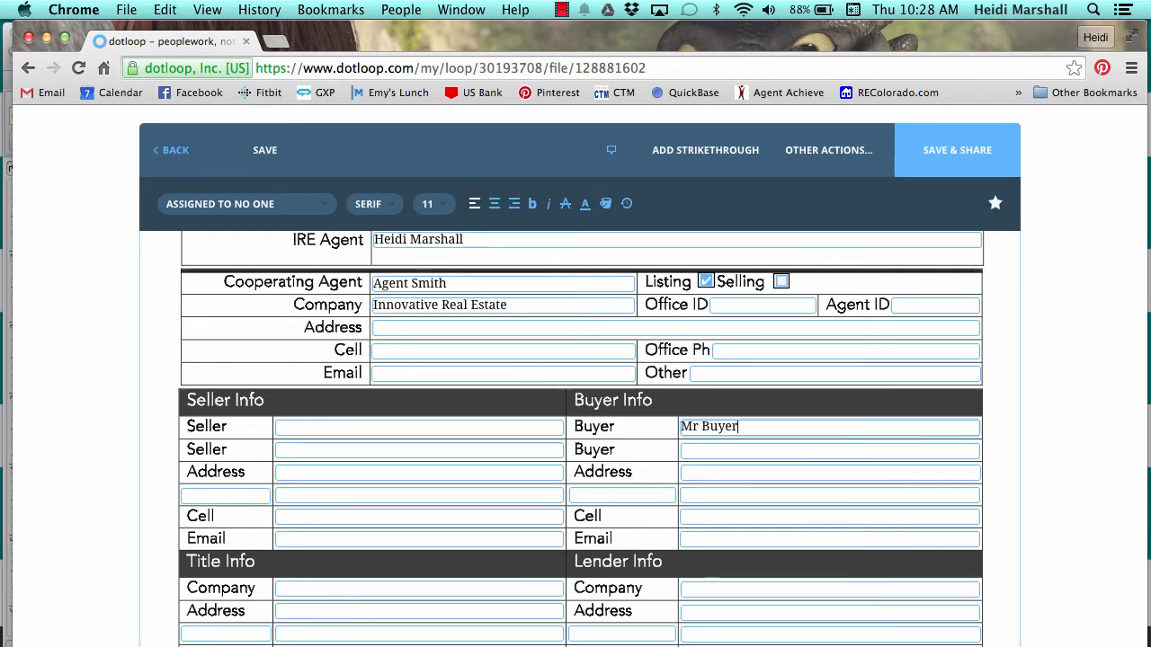
click(728, 451)
text(Mrs)
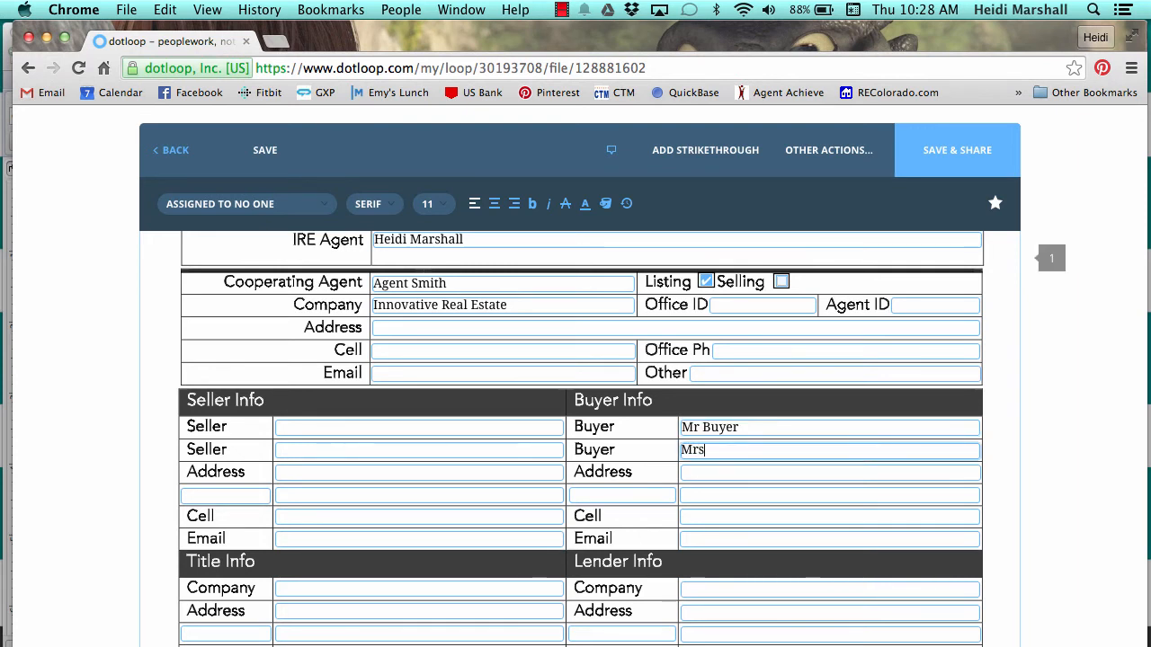
text( Buyer)
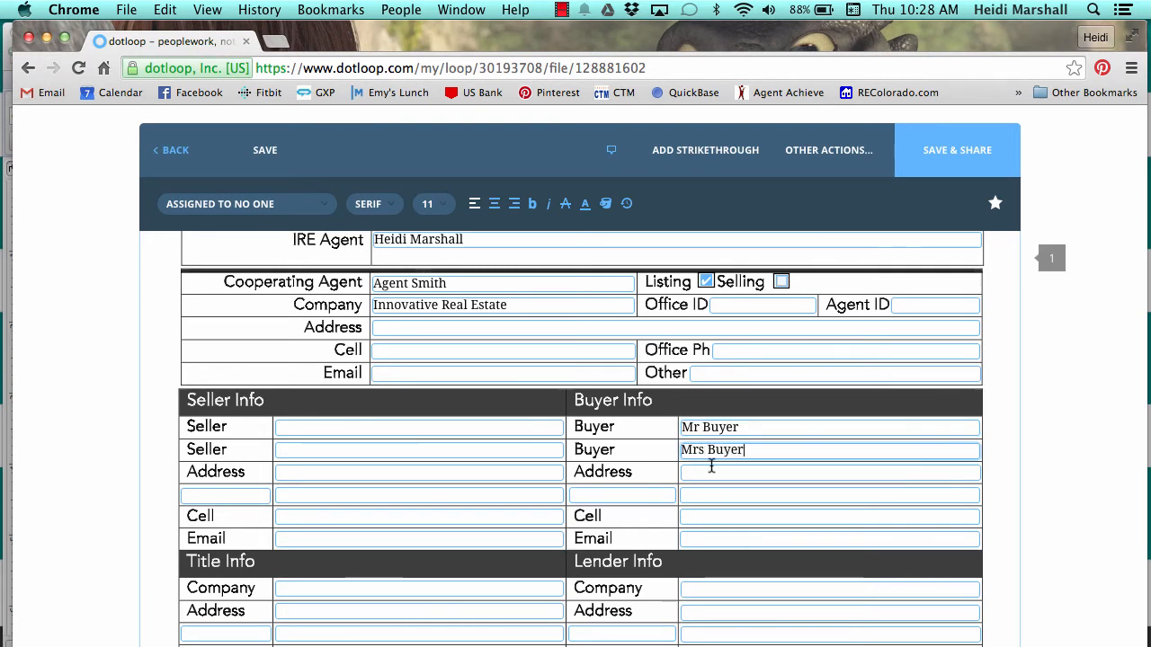
click(711, 475)
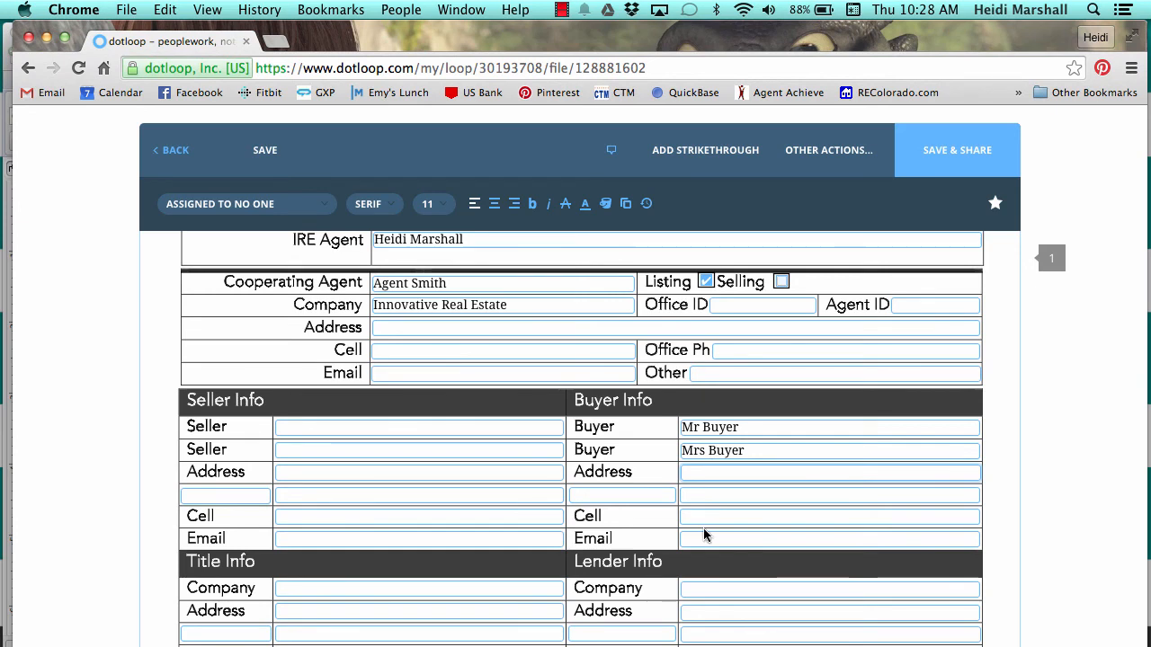
scroll(704, 531, down, 1)
scroll(702, 528, down, 5)
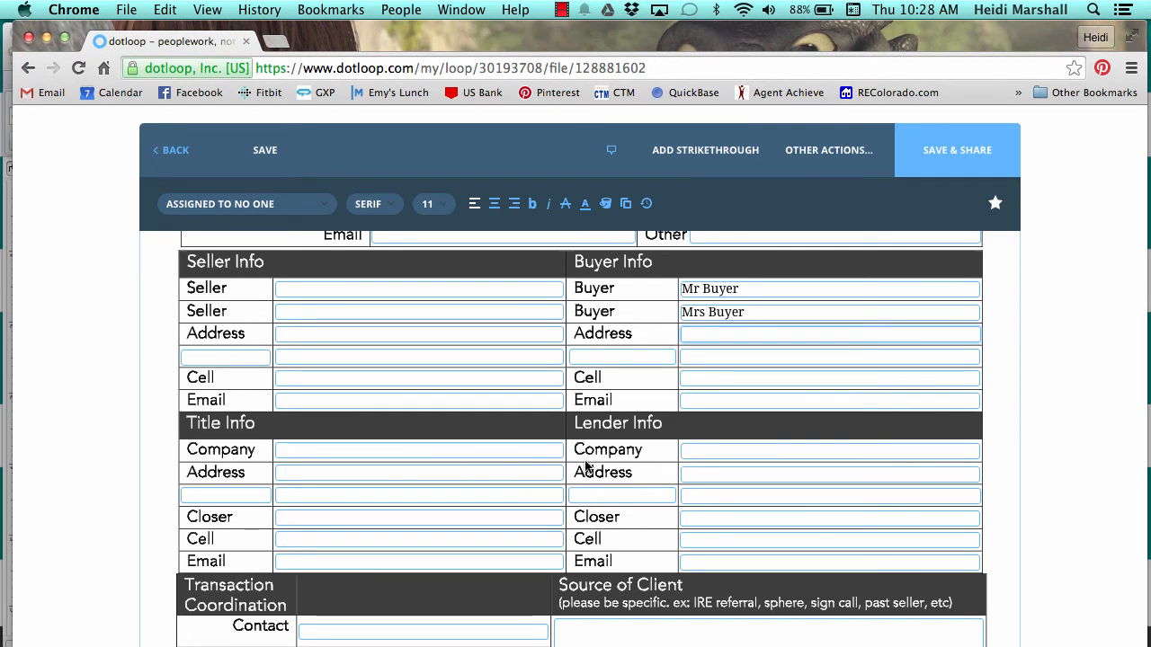
Fill the Lender Info Company field with 'CASH (if applicable)'.
click(701, 452)
text(CASH)
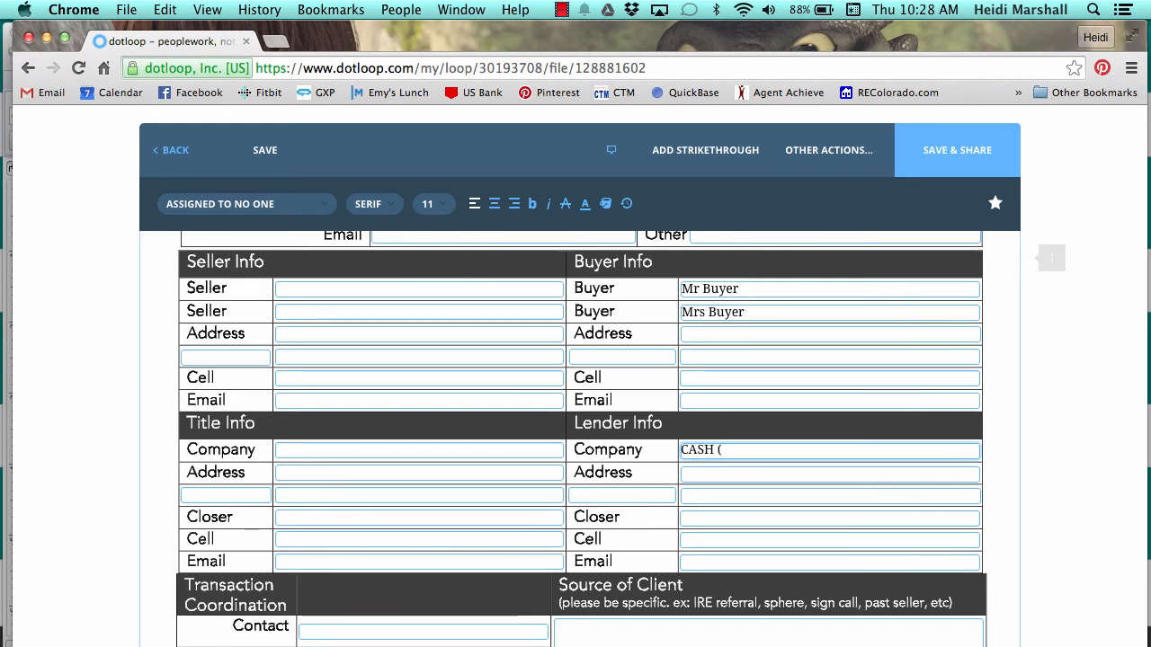
text( (if applicable)
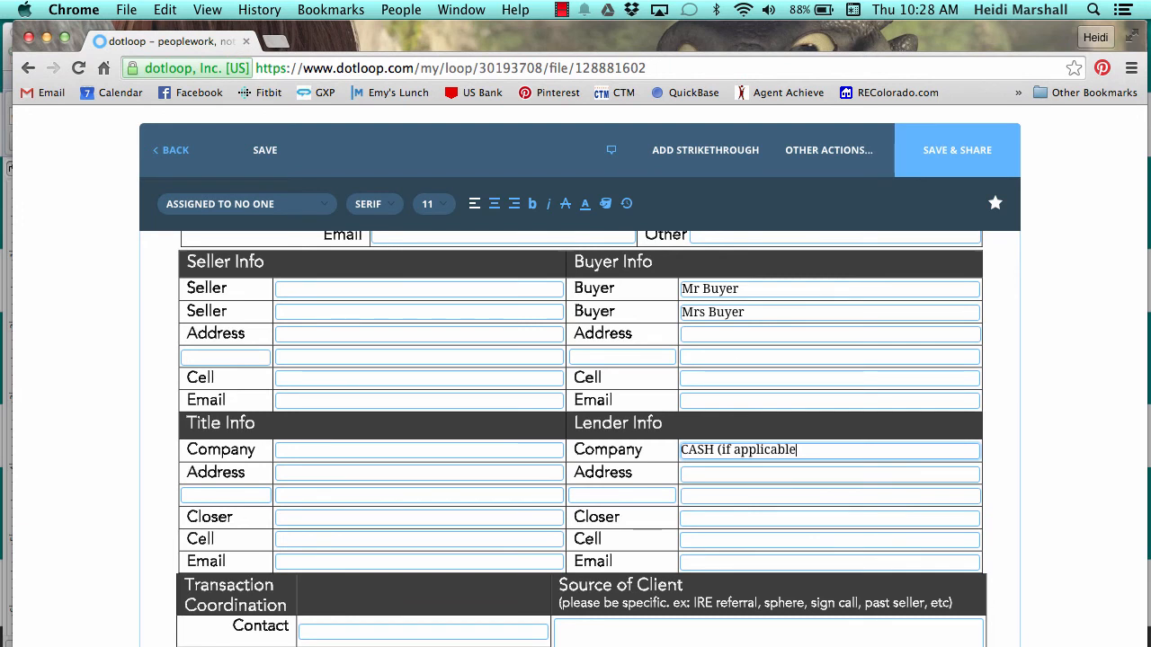
text())
scroll(782, 458, down, 3)
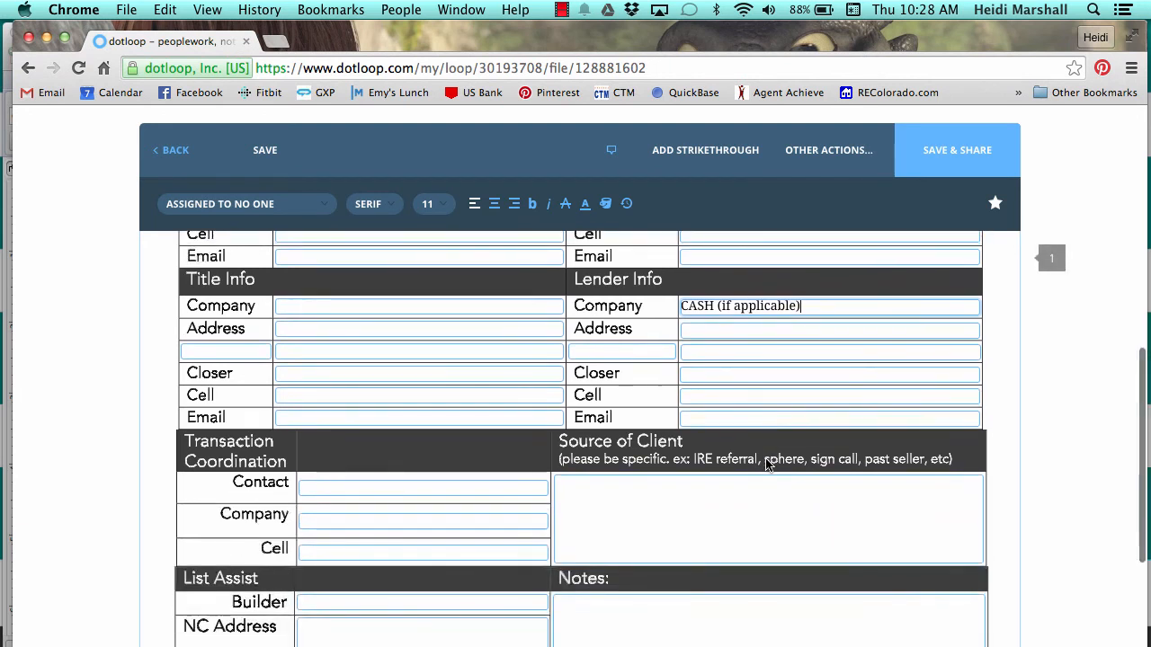
scroll(767, 461, down, 2)
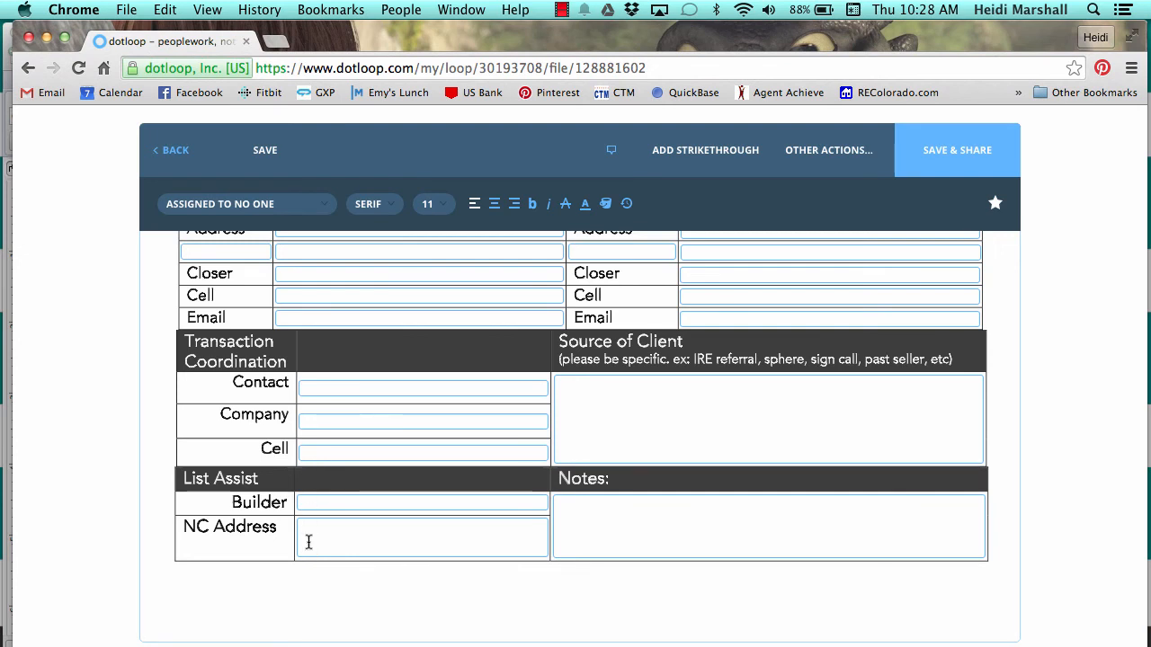
Enter 'Sphere' as the Source of Client.
click(573, 387)
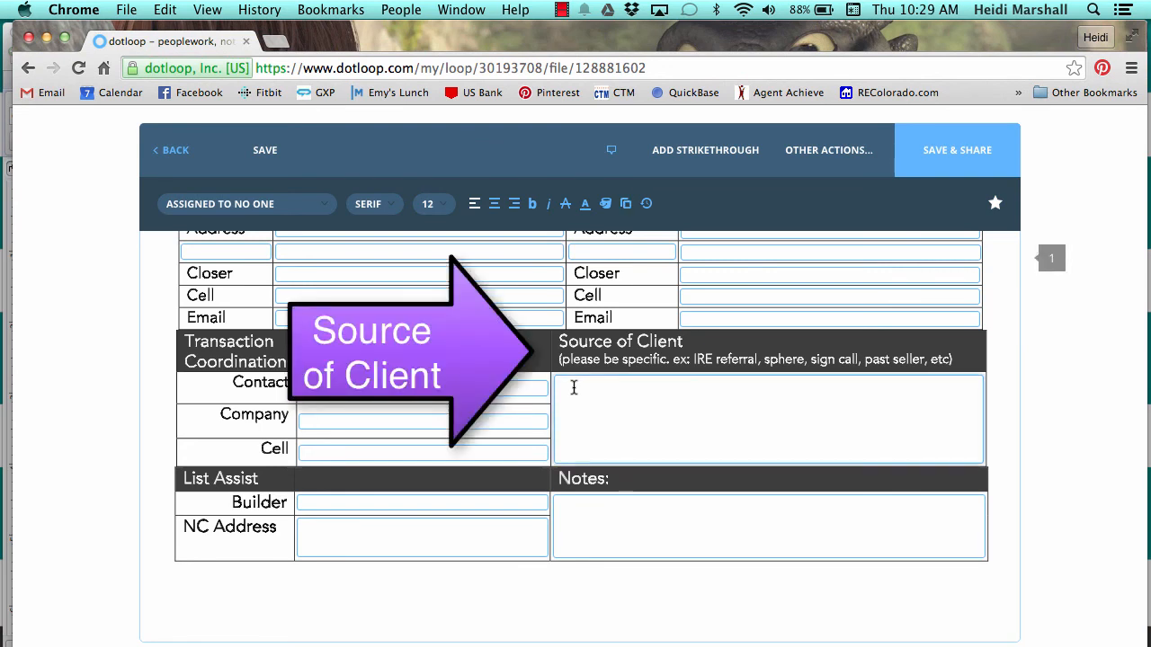
text(Sphere)
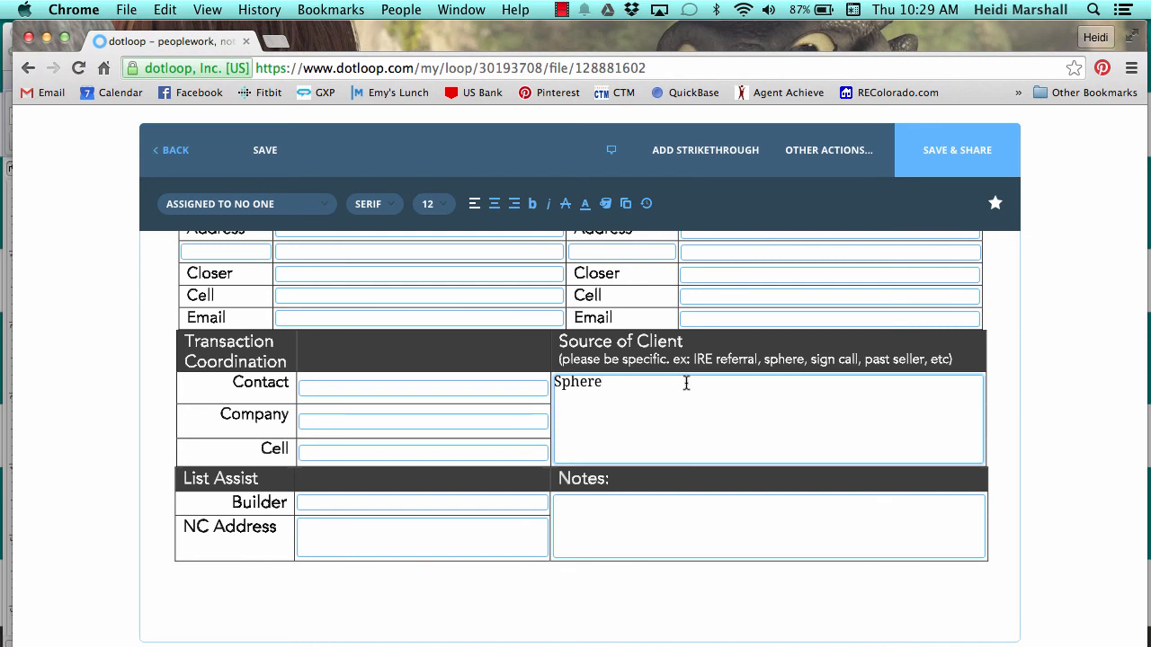
click(619, 513)
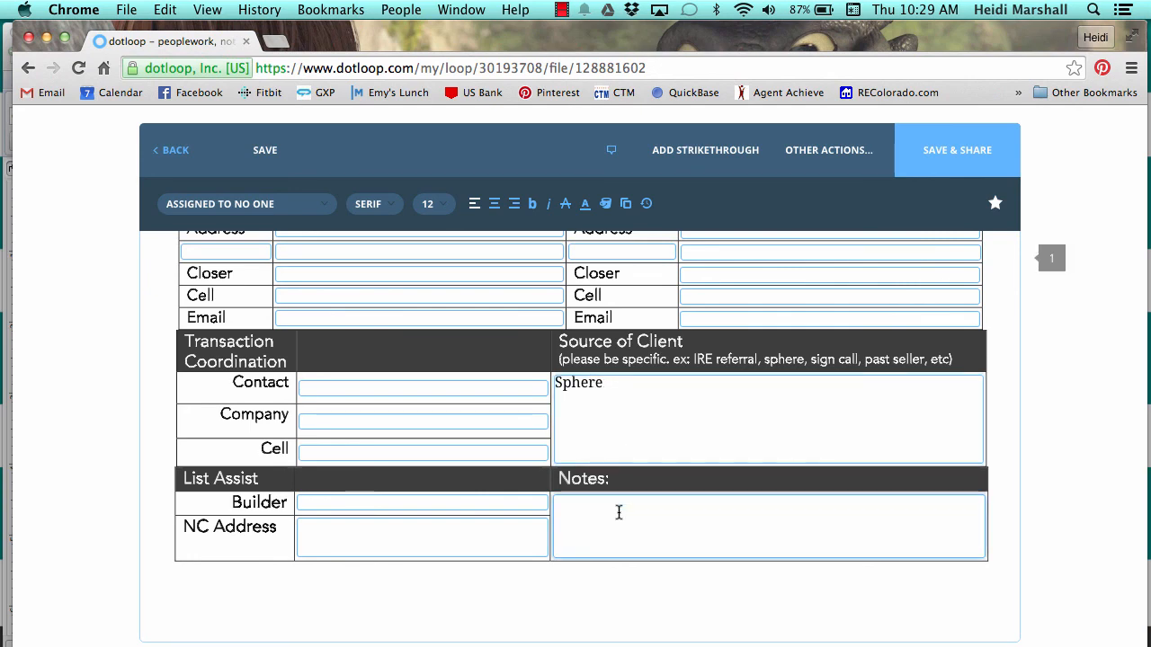
scroll(618, 513, up, 15)
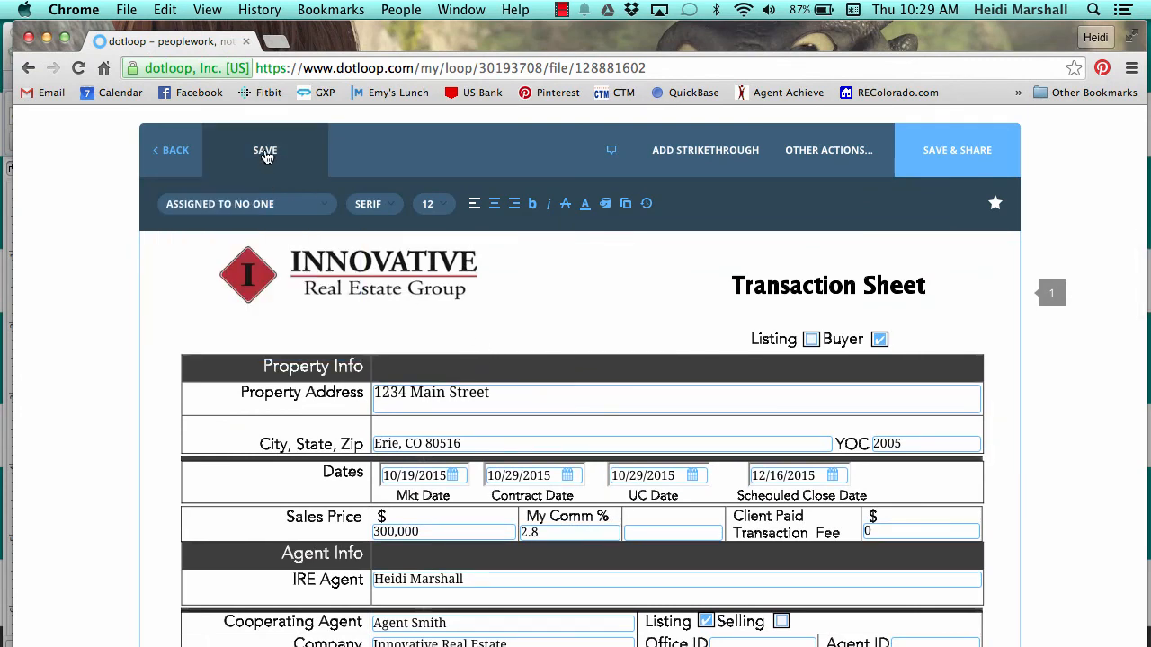
Save the completed transaction sheet and return to the 1234 Main Street Erie loop's documents.
click(266, 153)
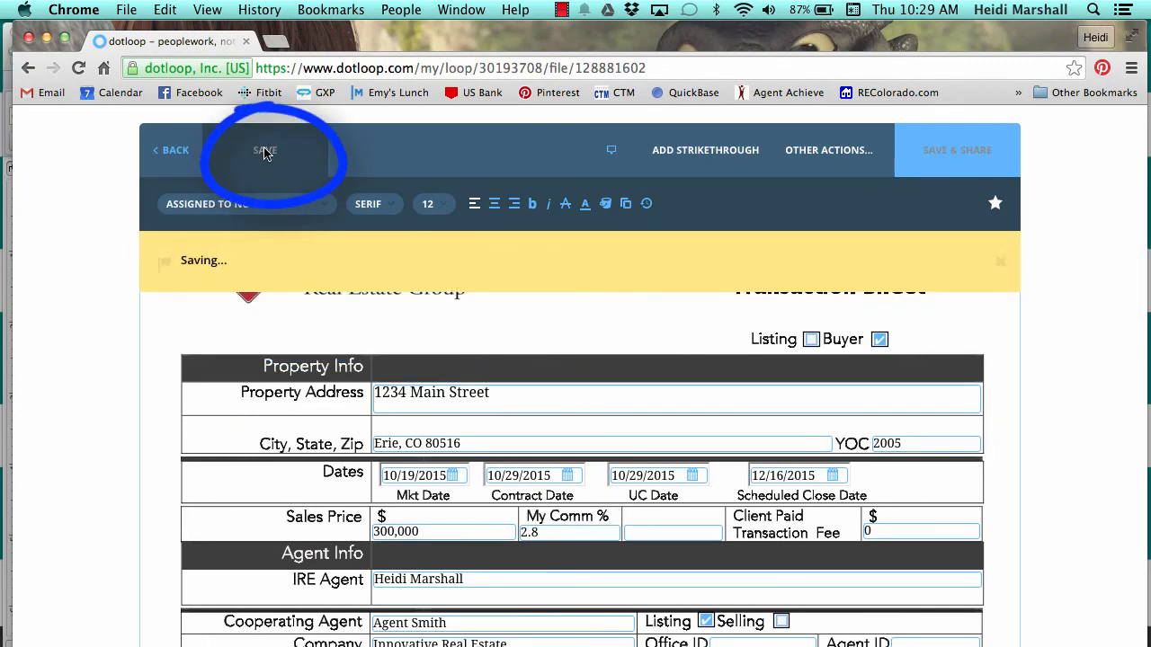
click(176, 153)
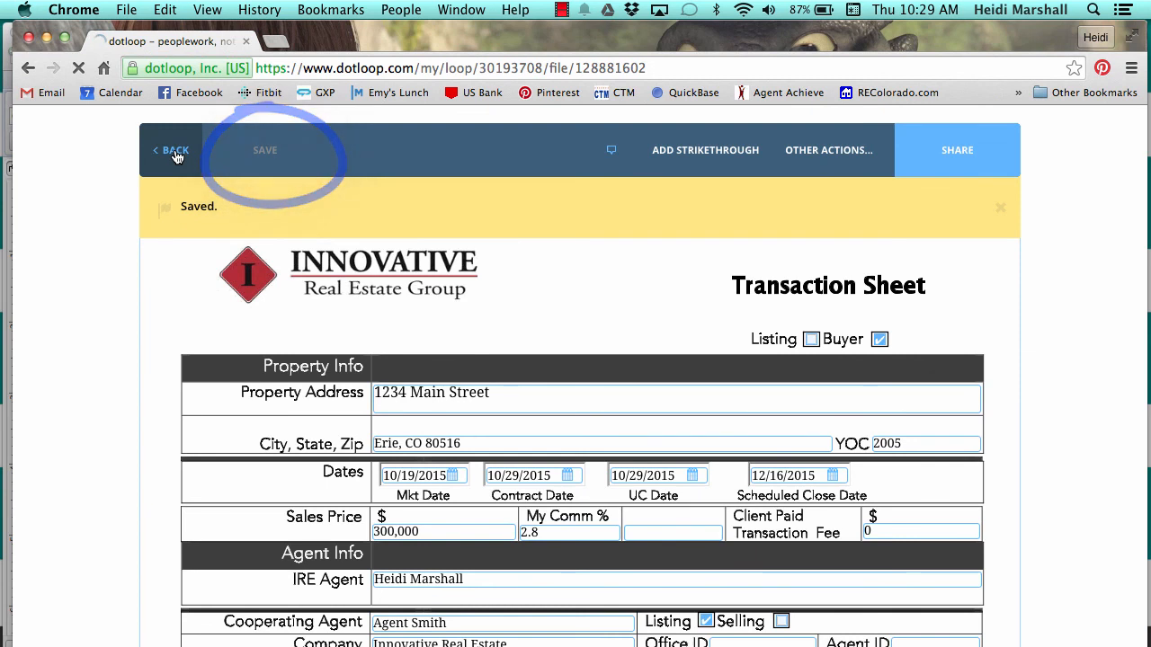